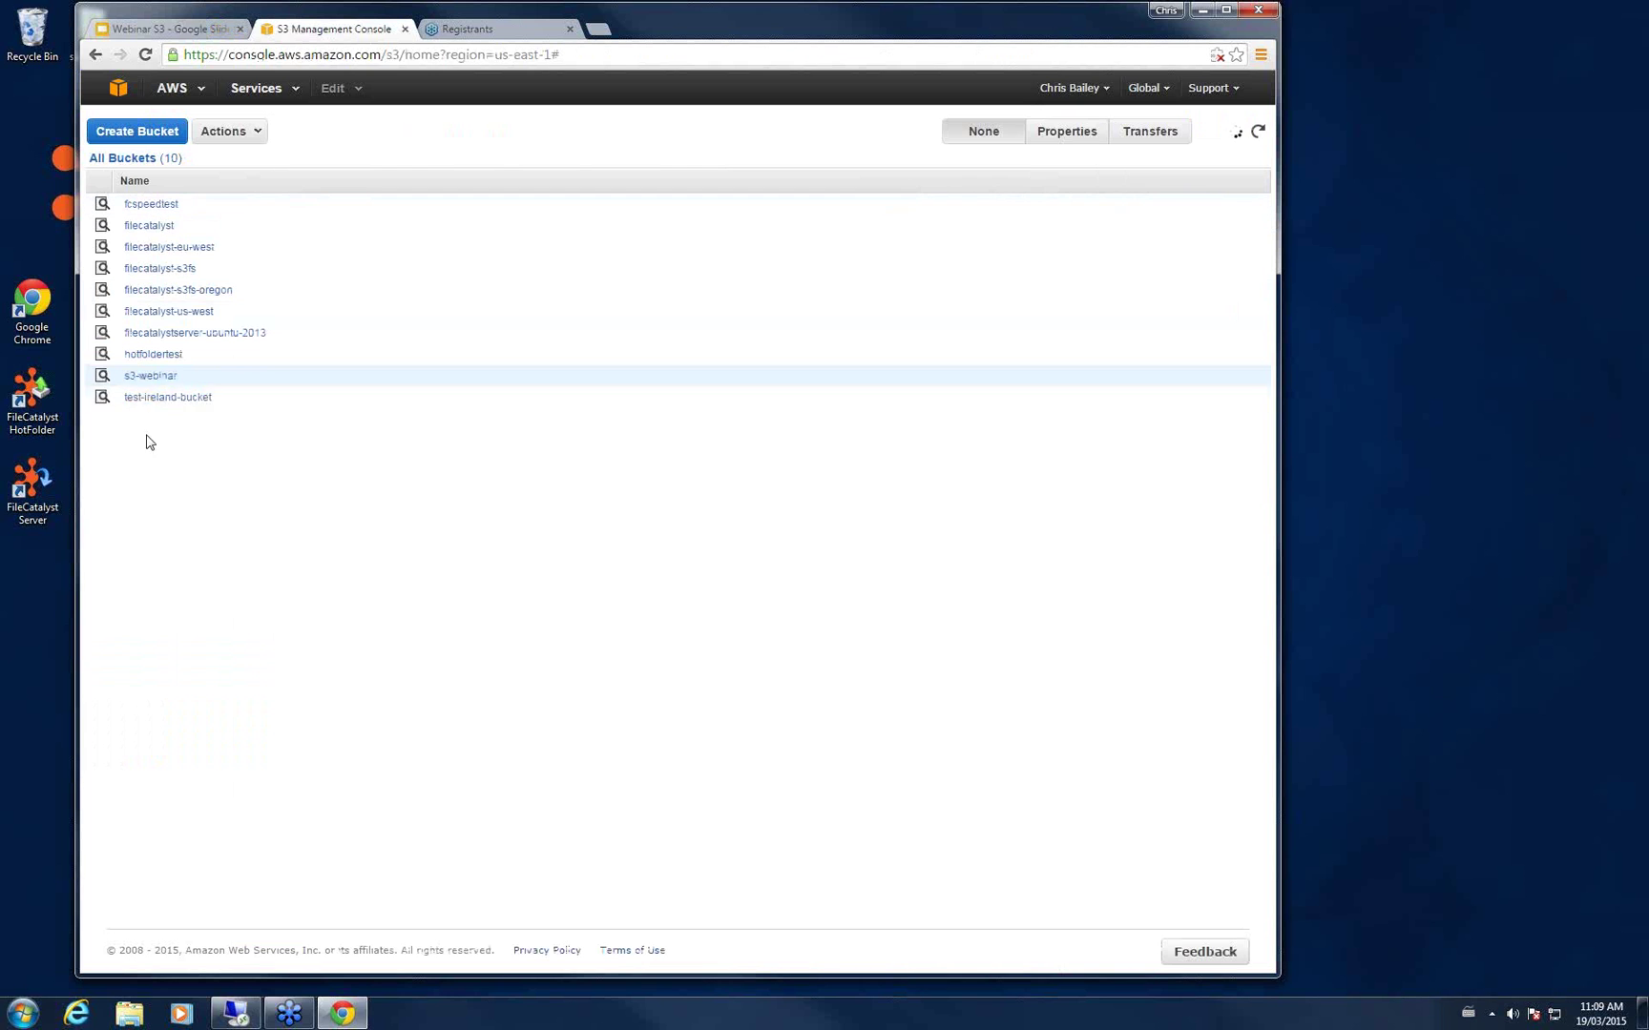
Examine the contents of the s3-webinar bucket and its subfolder, and return to the list of all buckets.
left_click(153, 376)
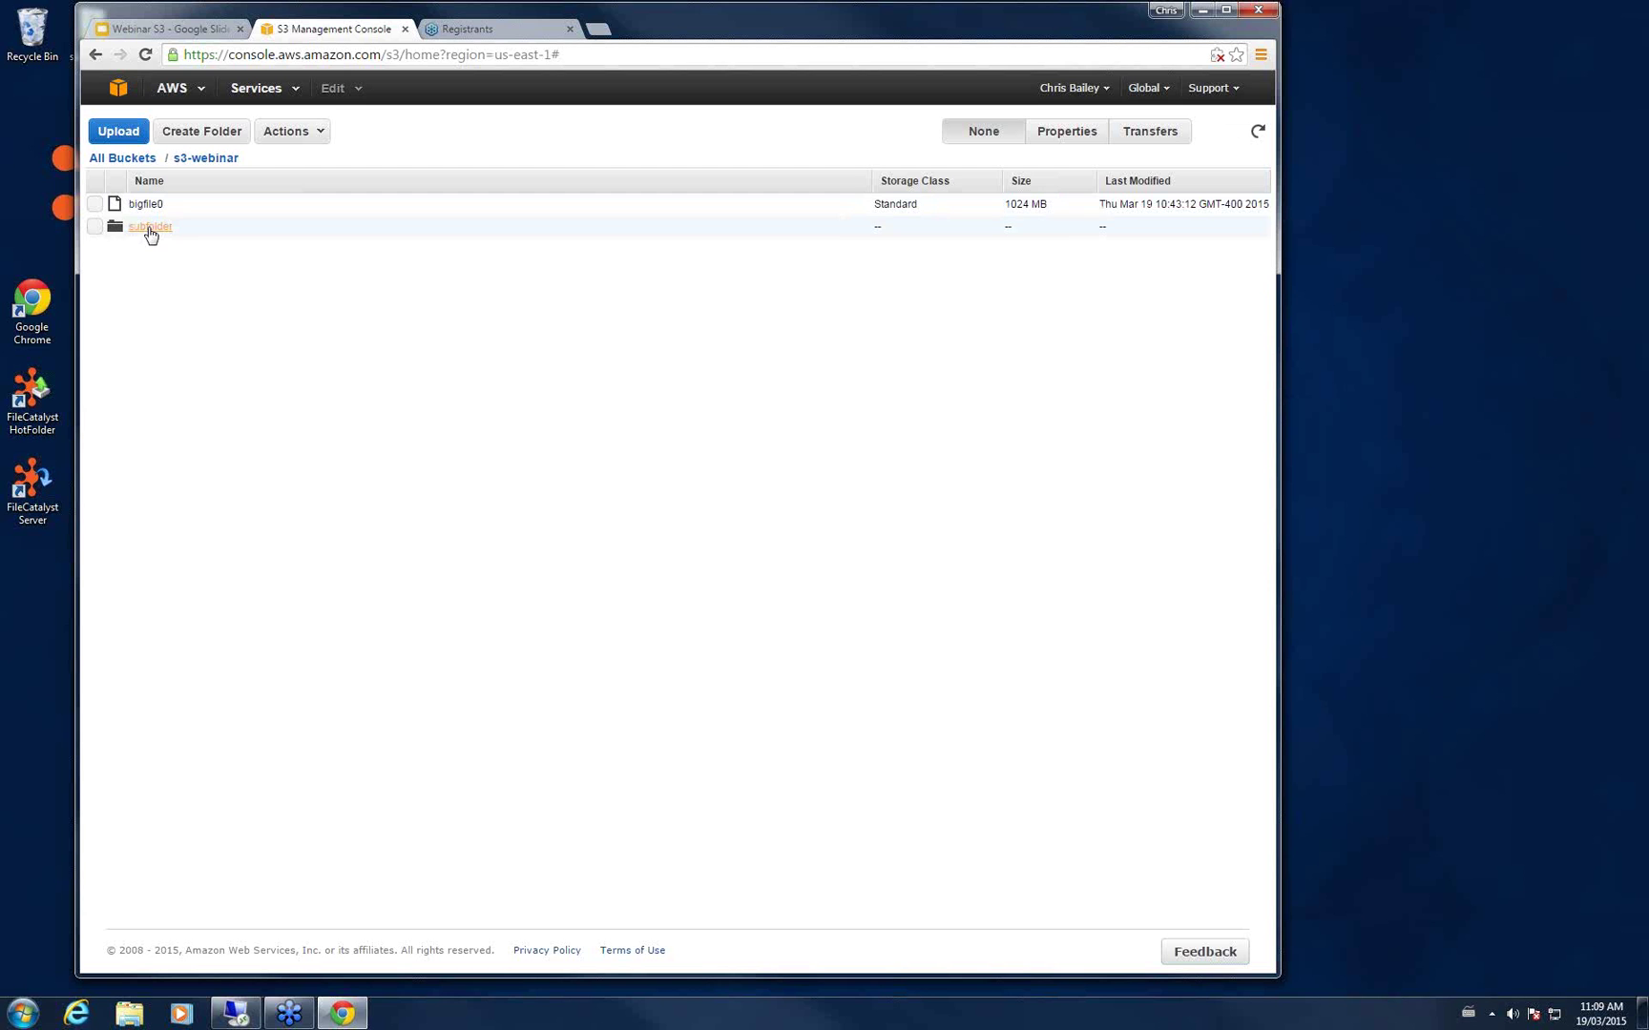
left_click(149, 229)
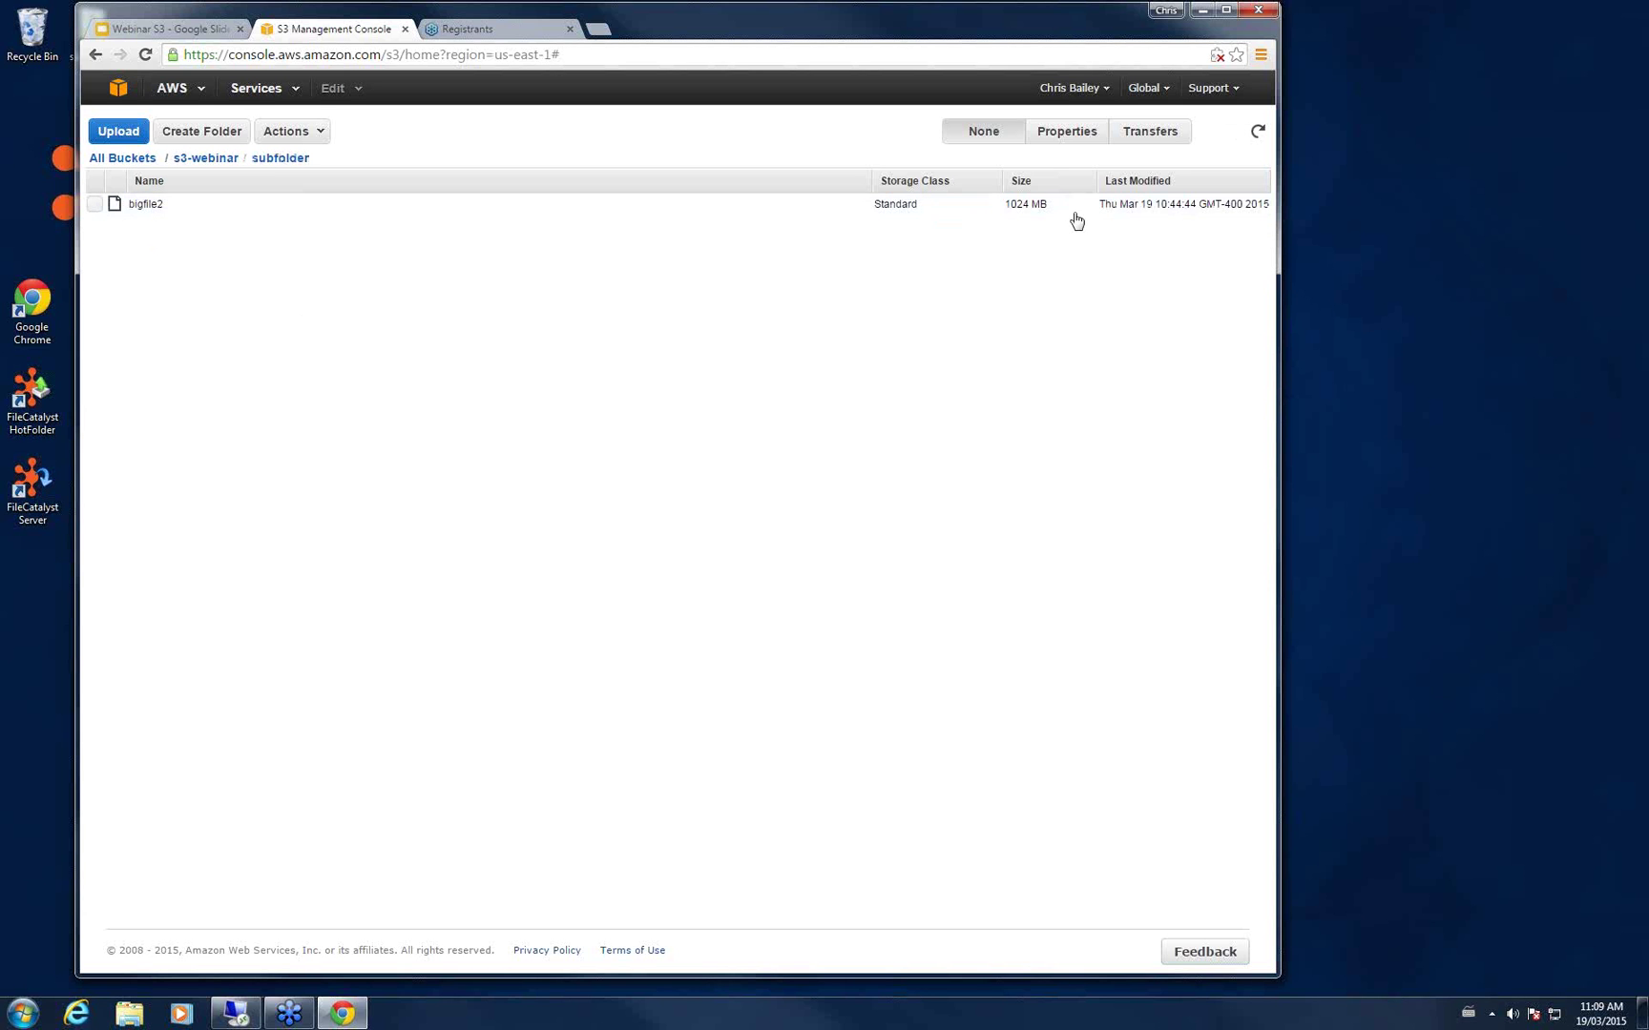
left_click(205, 158)
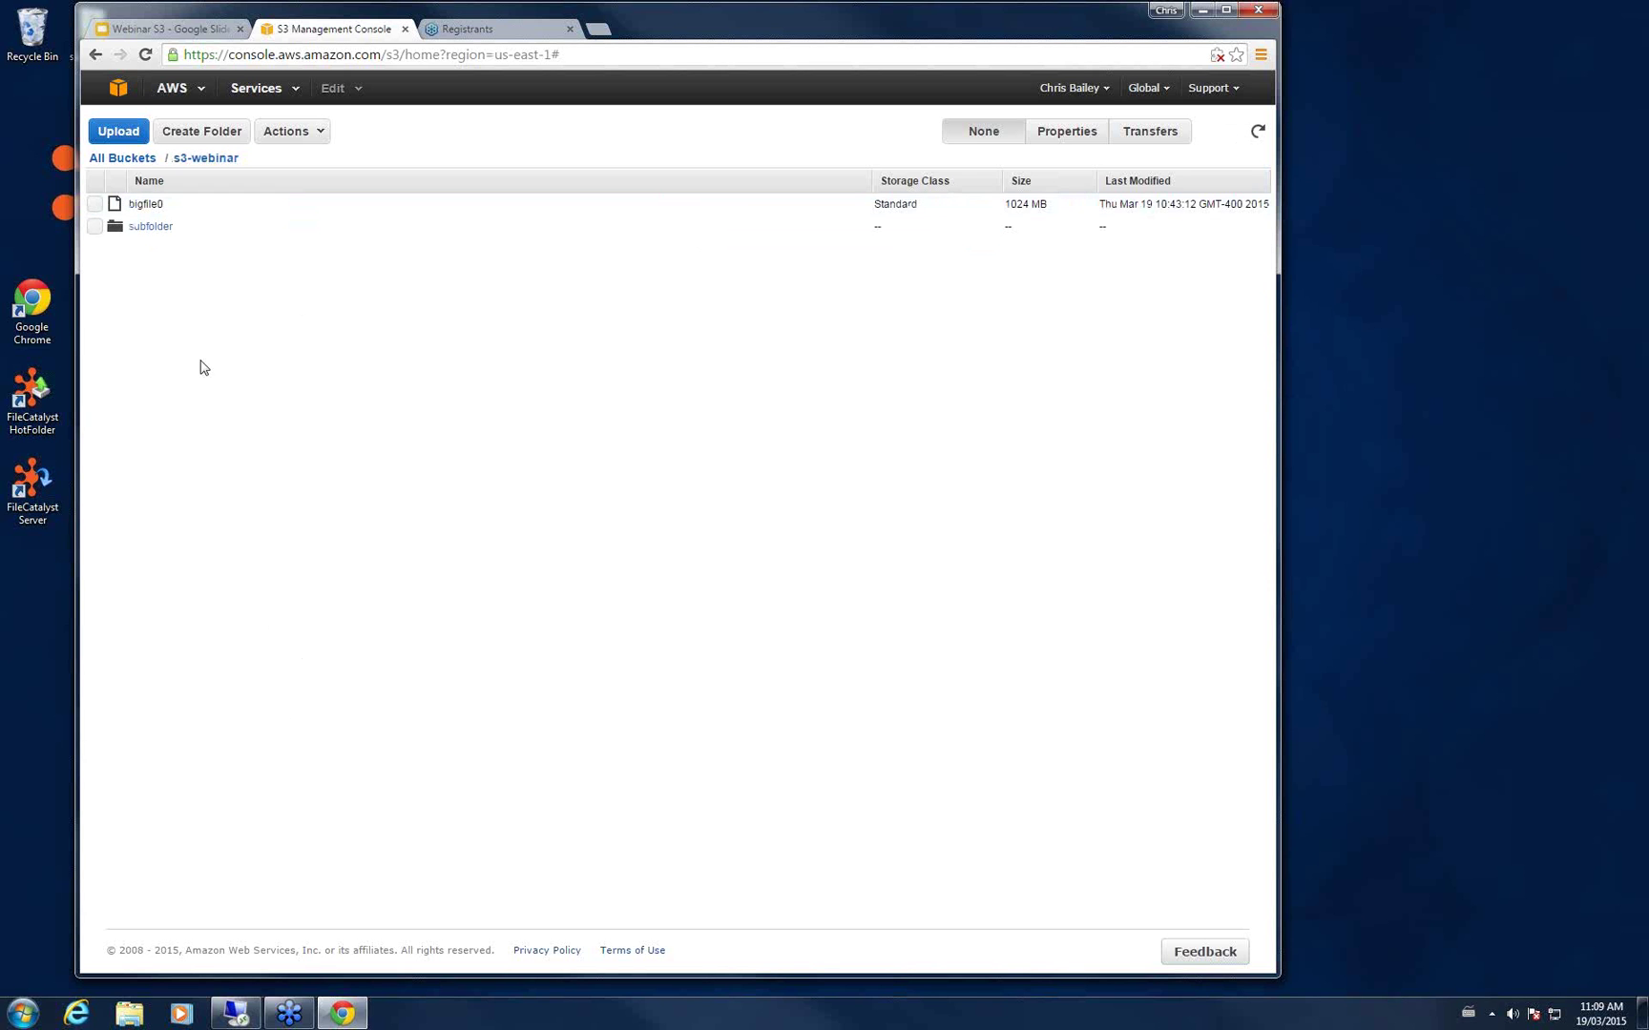
left_click(142, 158)
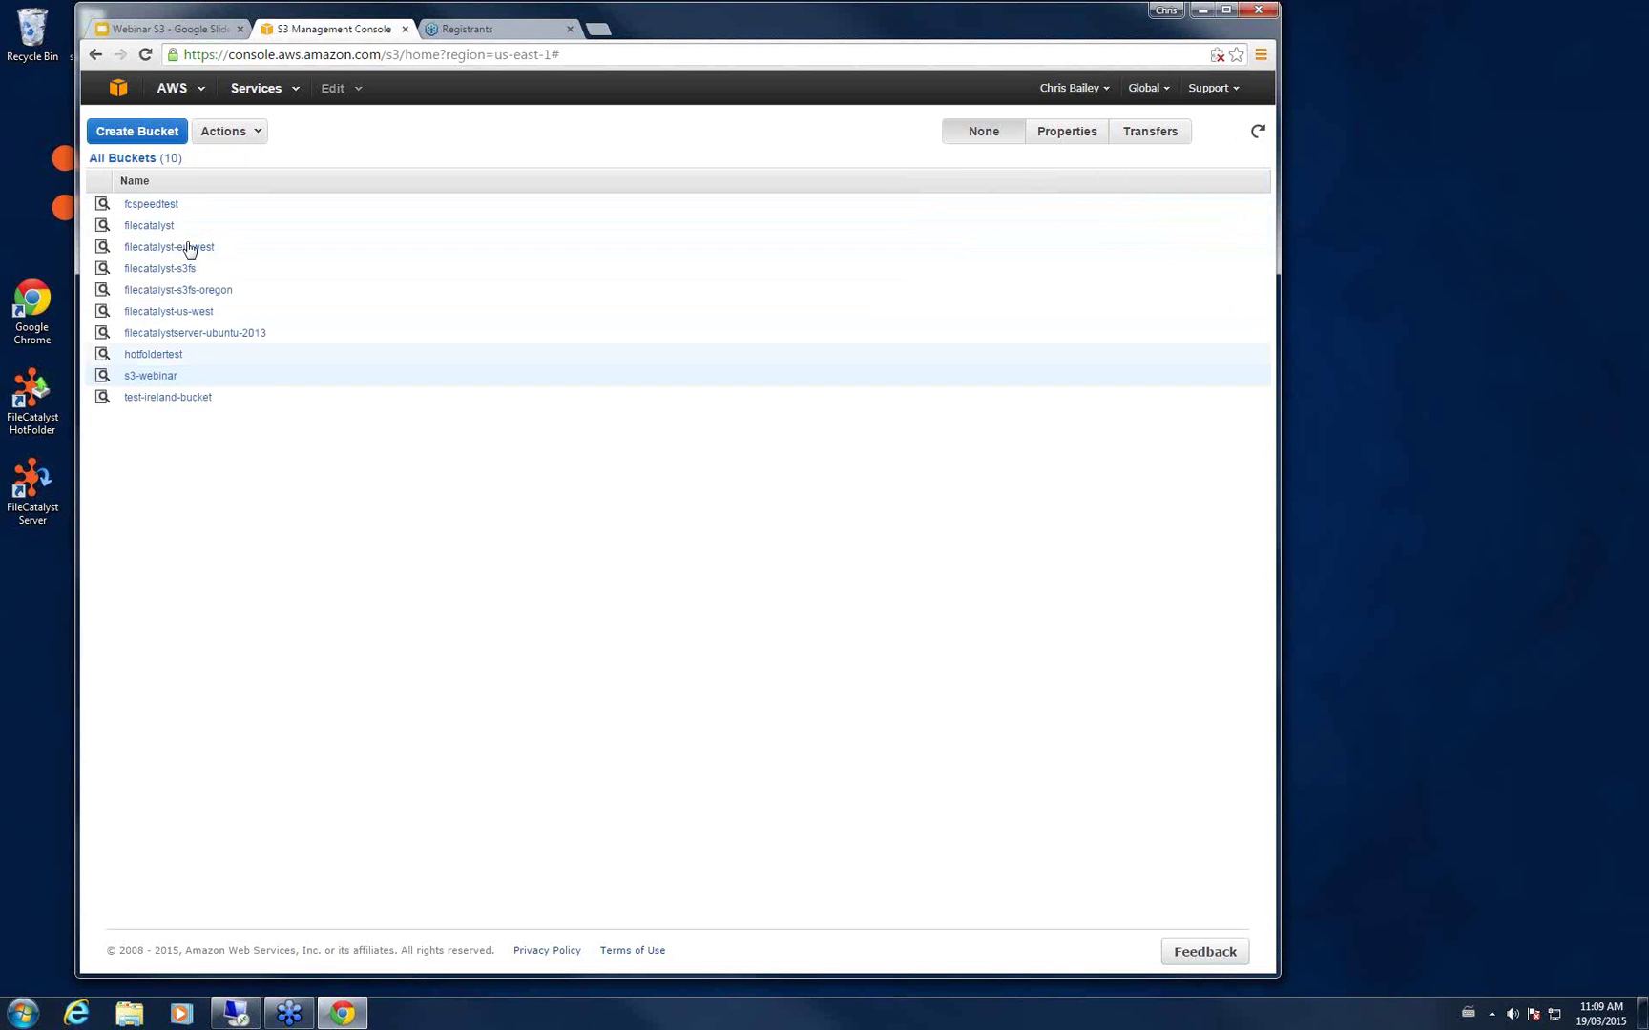
Switch to the remote EC2 desktop, close the FileCatalyst Express client and bring the FileCatalyst Server Administration window forward.
left_click(236, 1013)
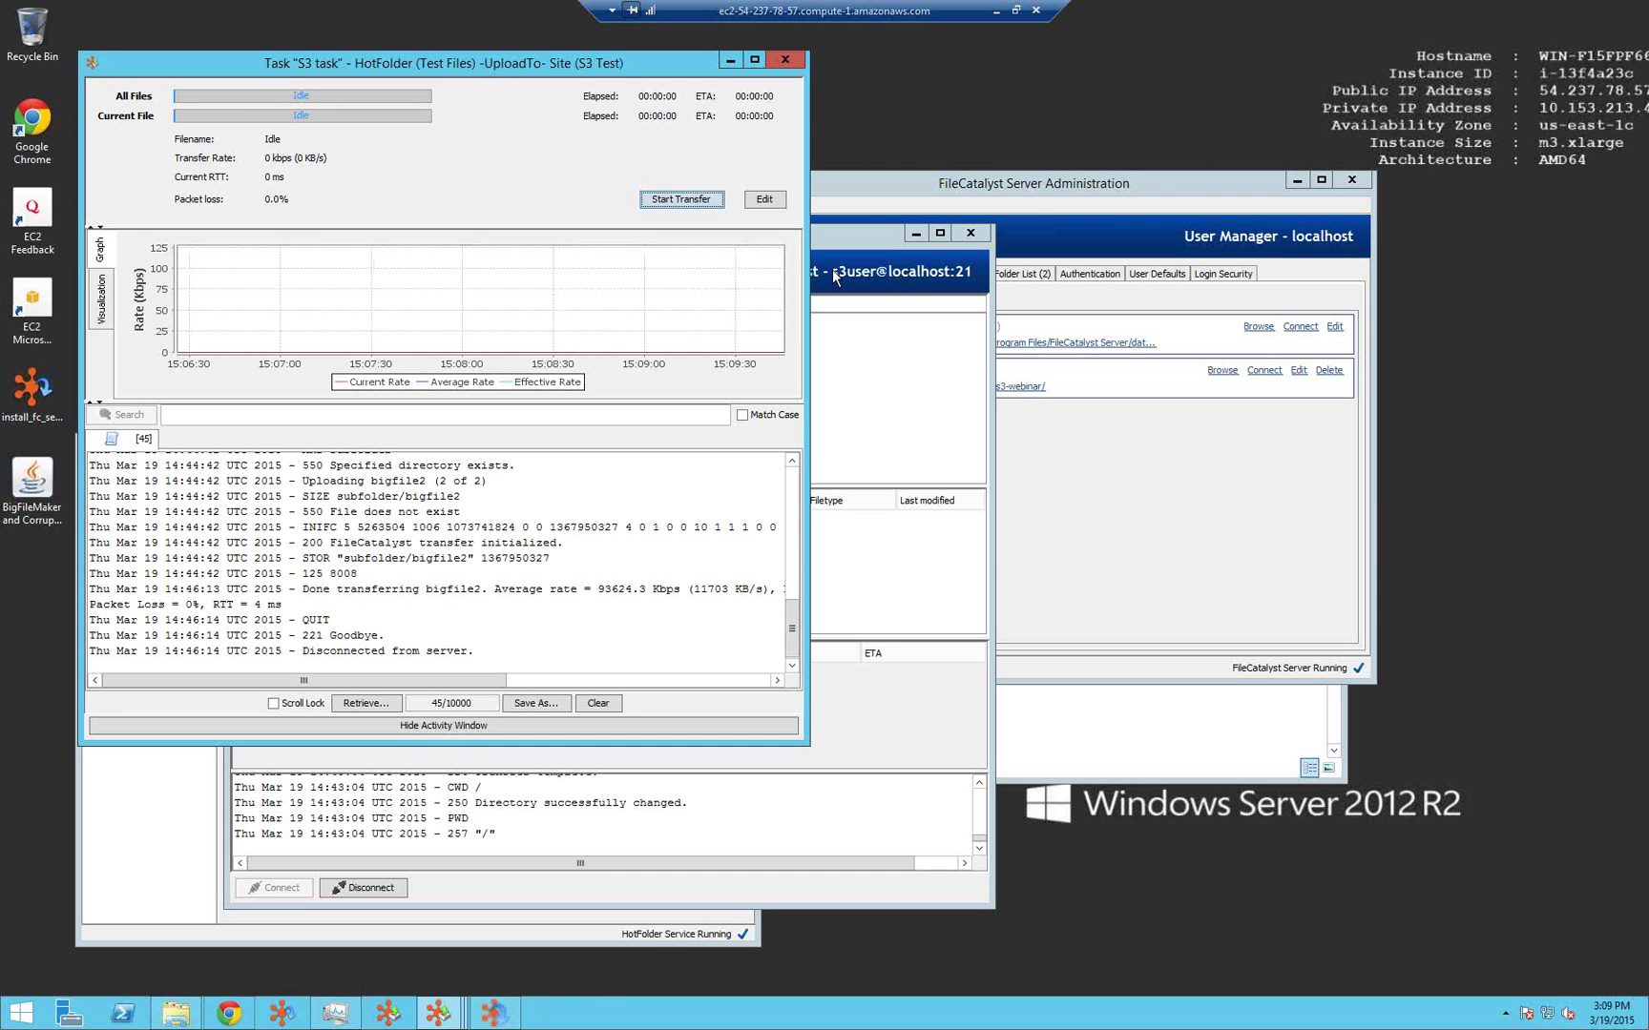
left_click(970, 233)
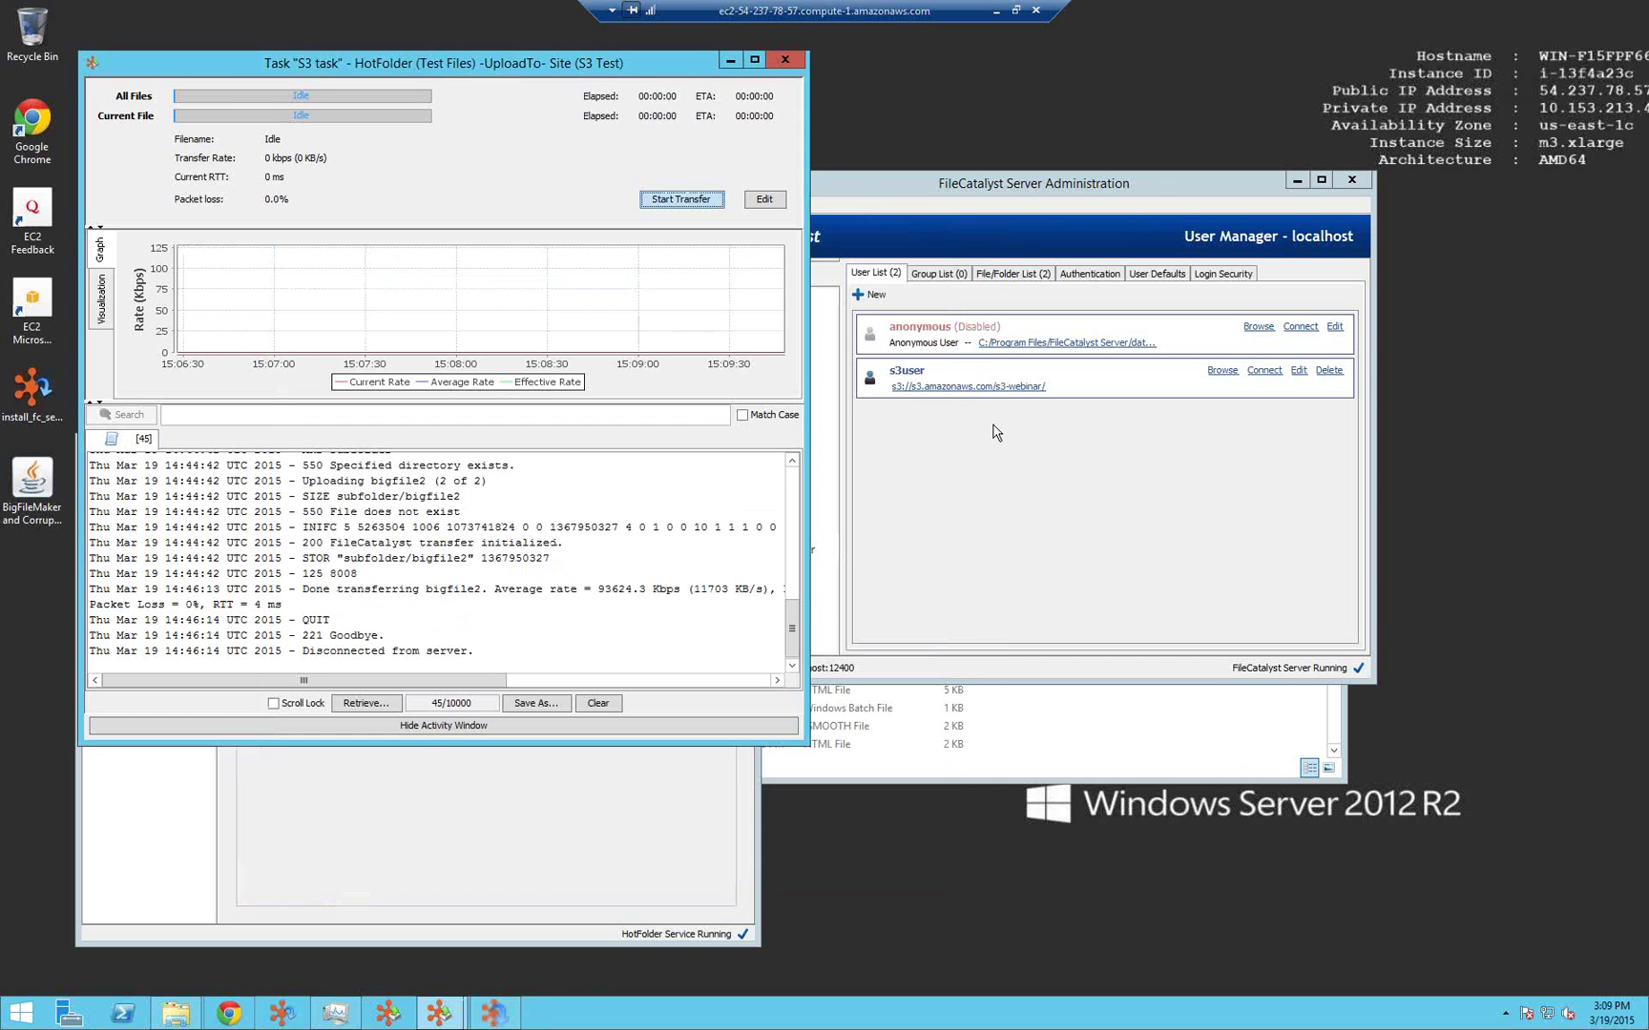
left_click(1017, 513)
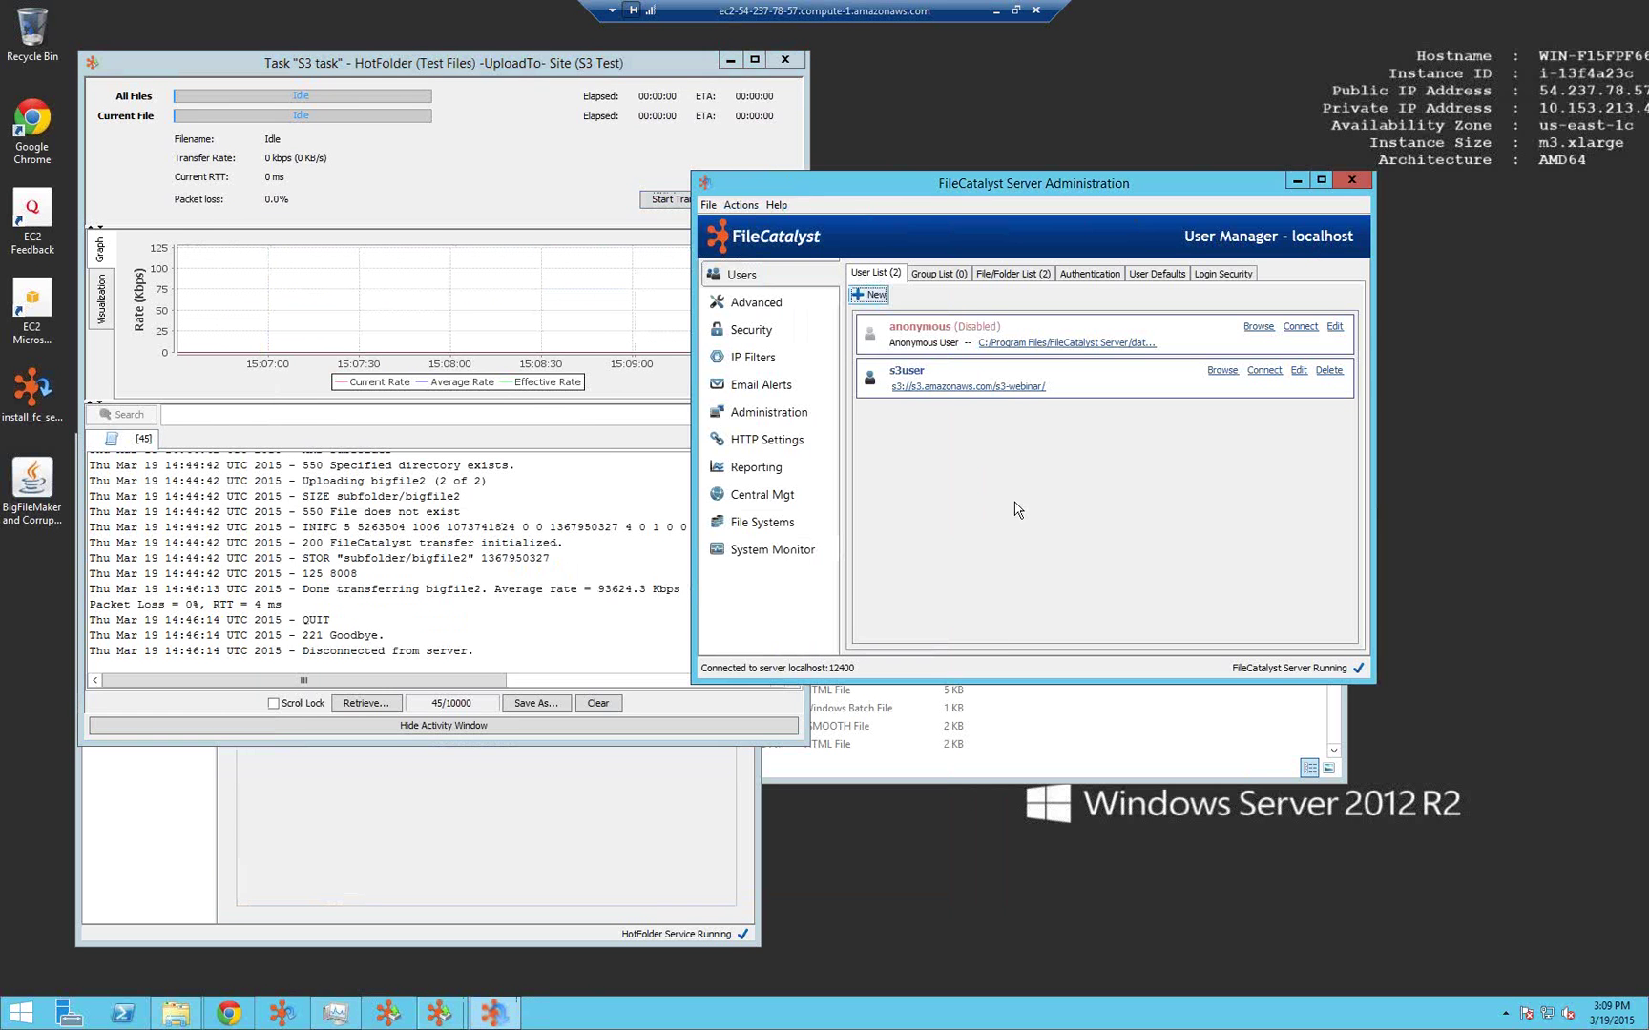
left_click_drag(956, 194, 983, 230)
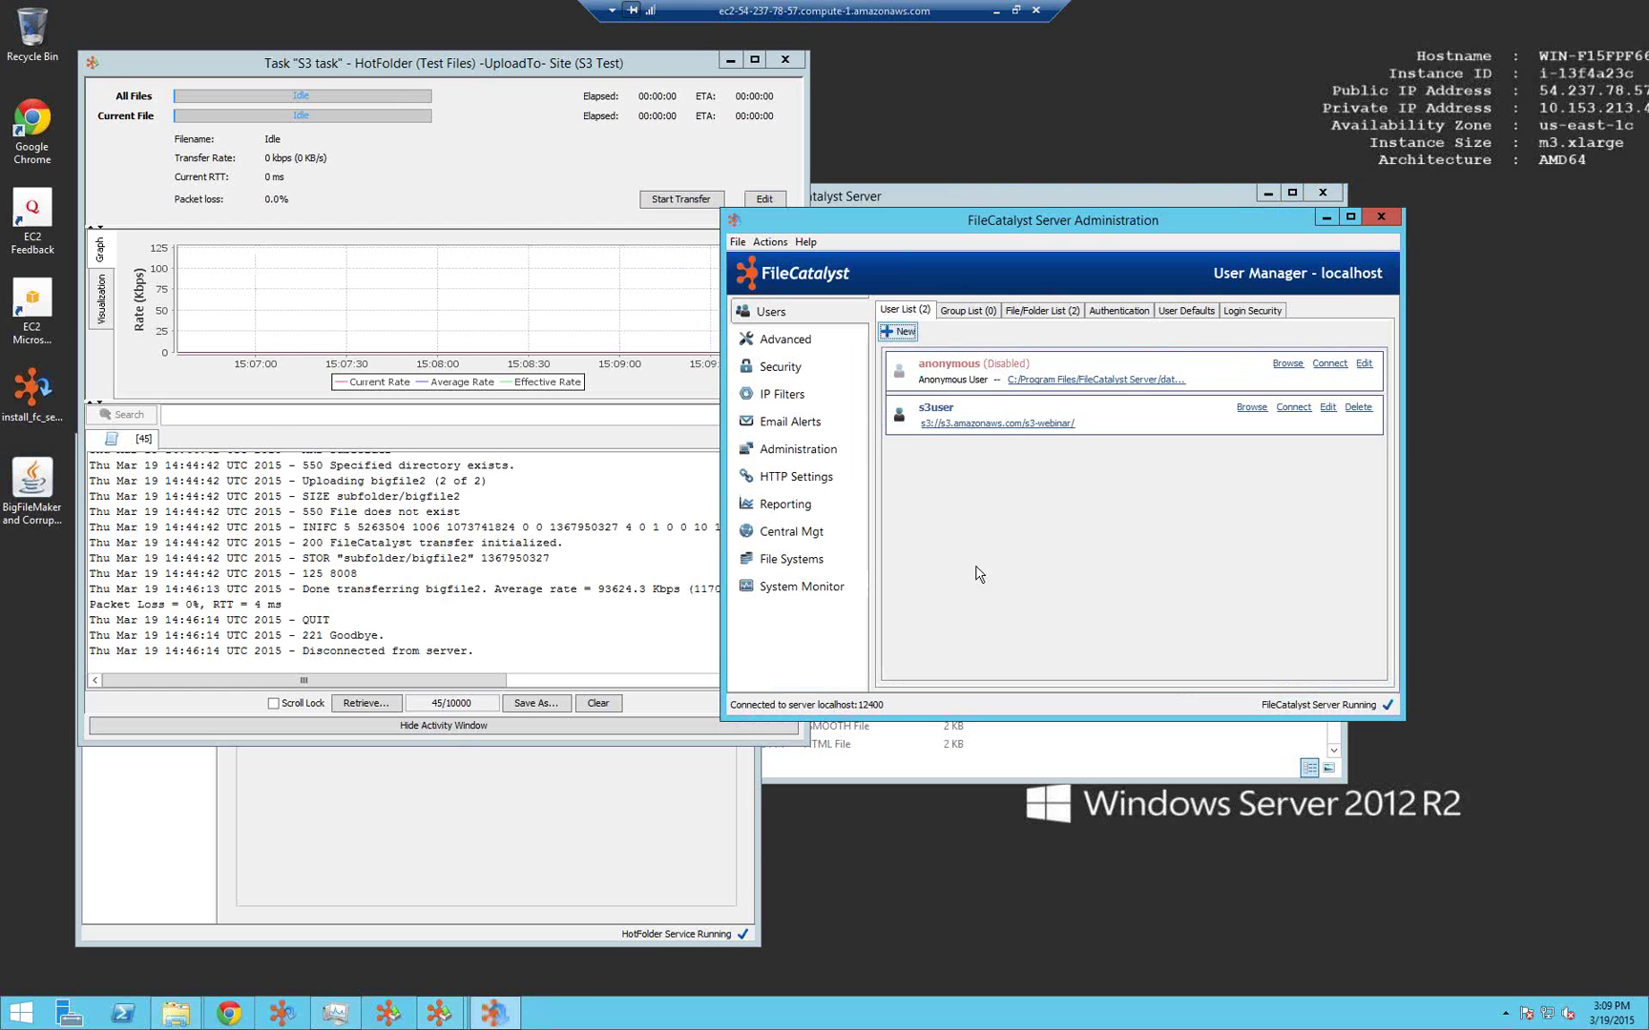
Test the existing Amazon S3 file system configuration on the FileCatalyst server and close it without saving.
left_click(800, 562)
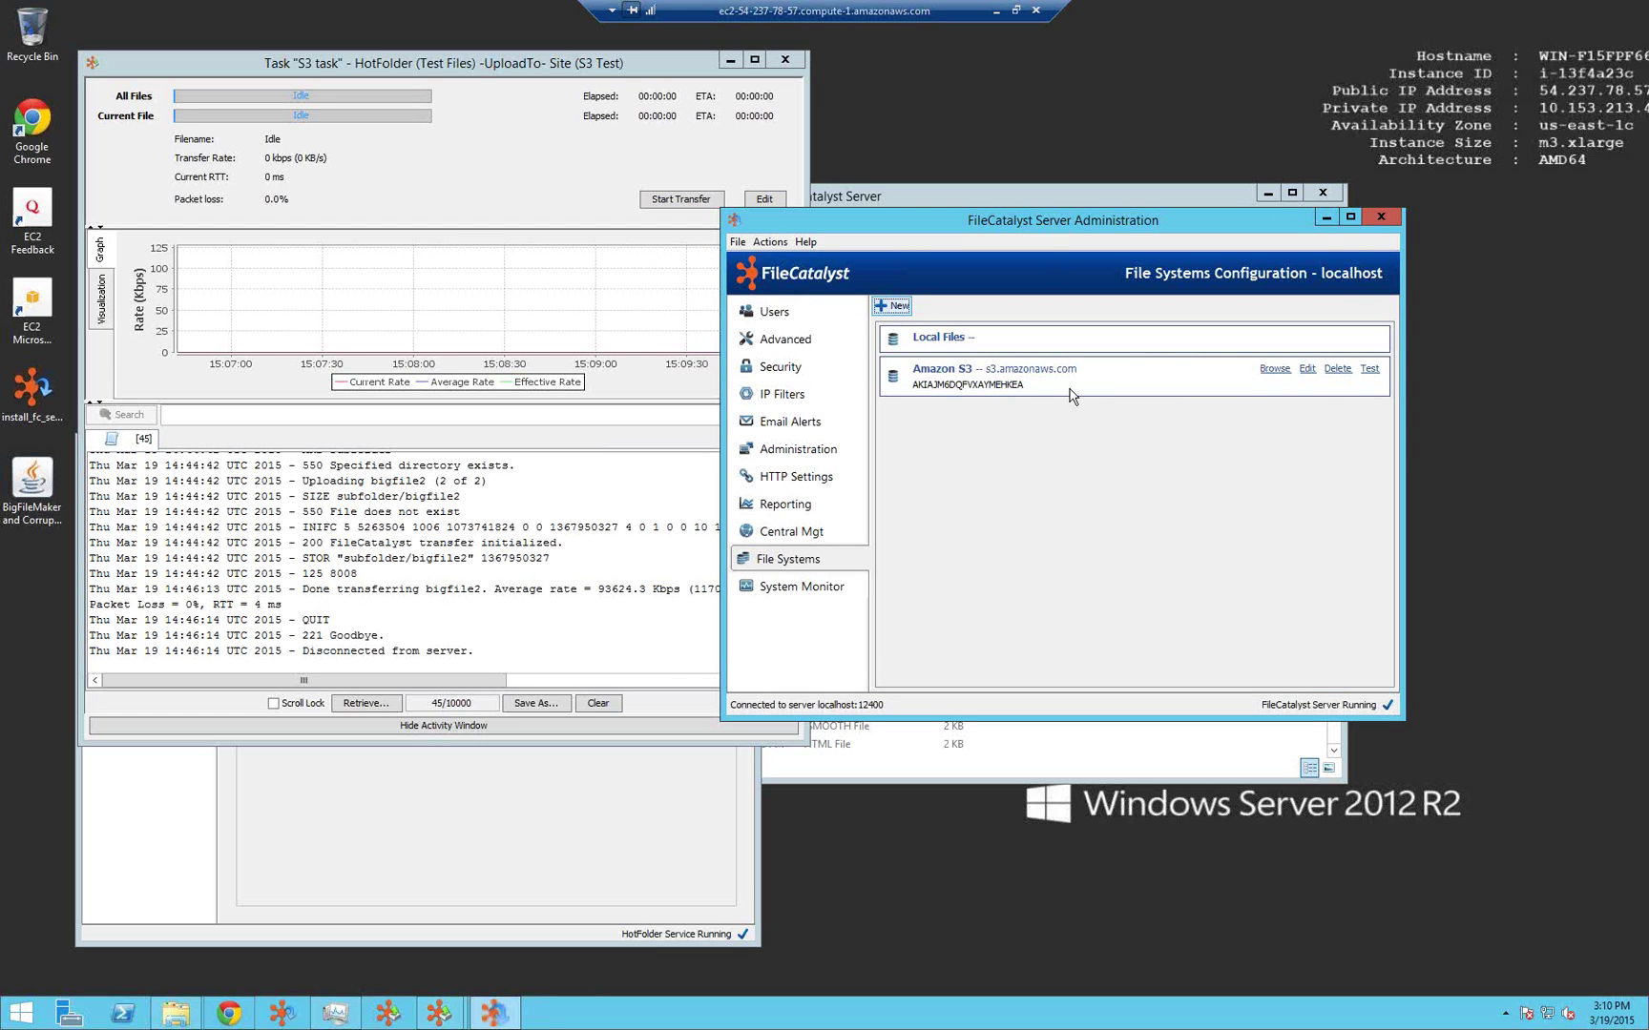
left_click(1307, 370)
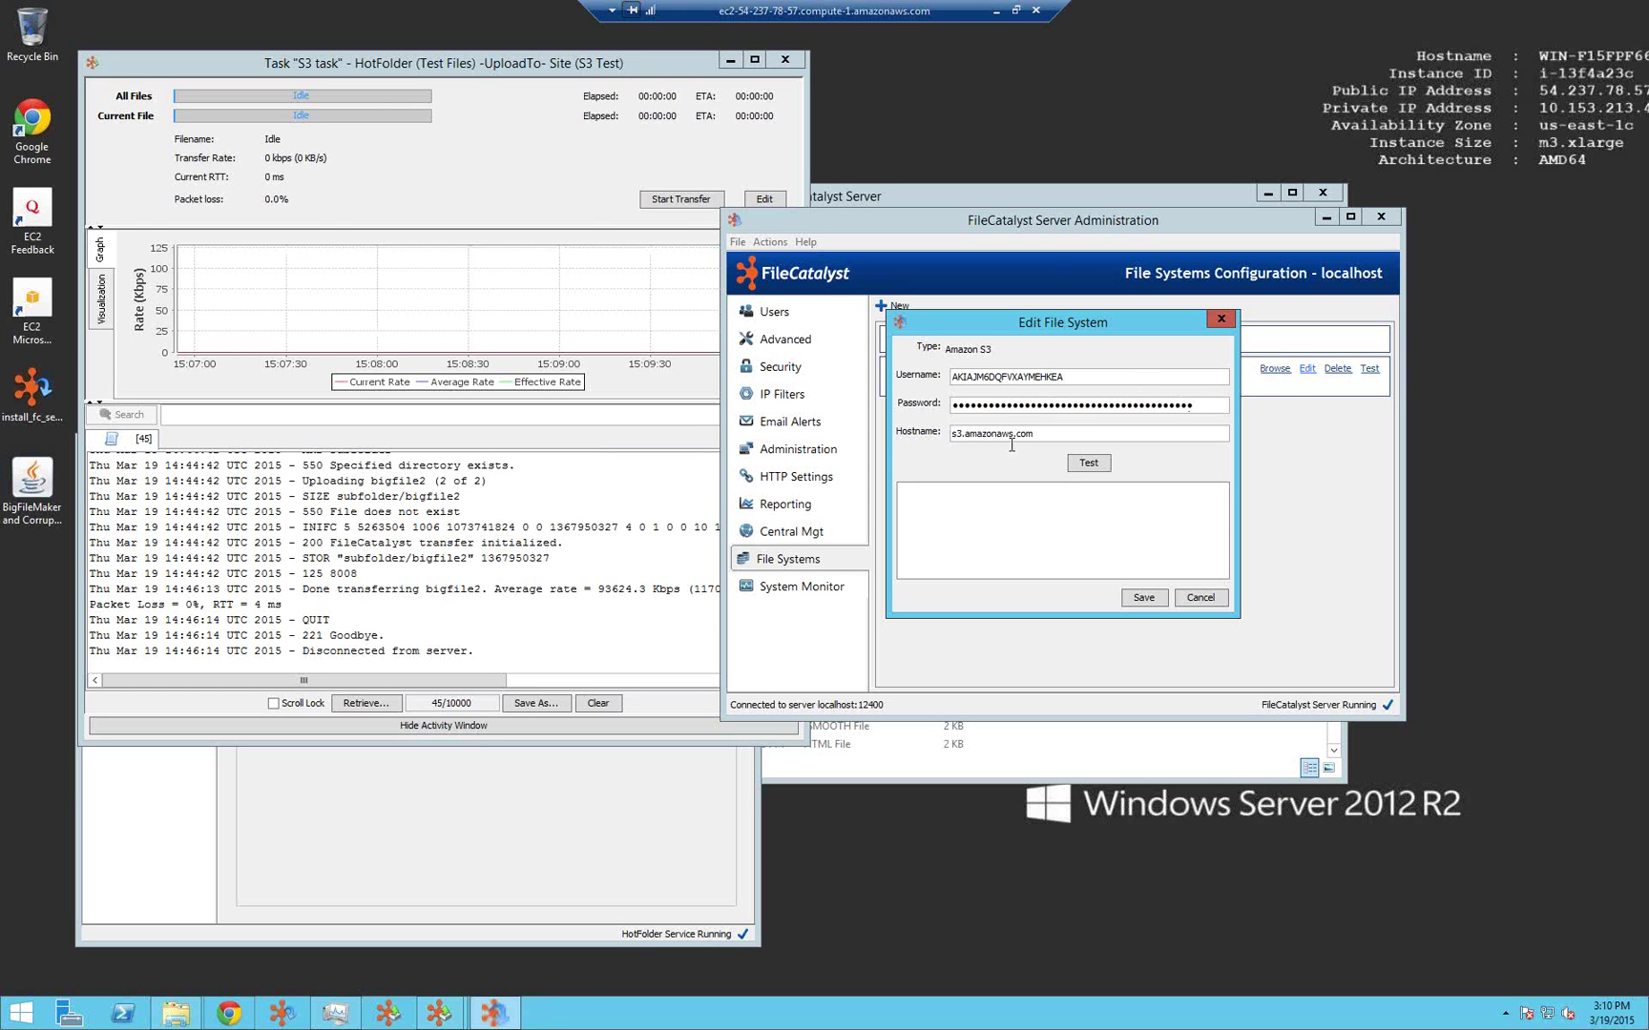
left_click(1040, 436)
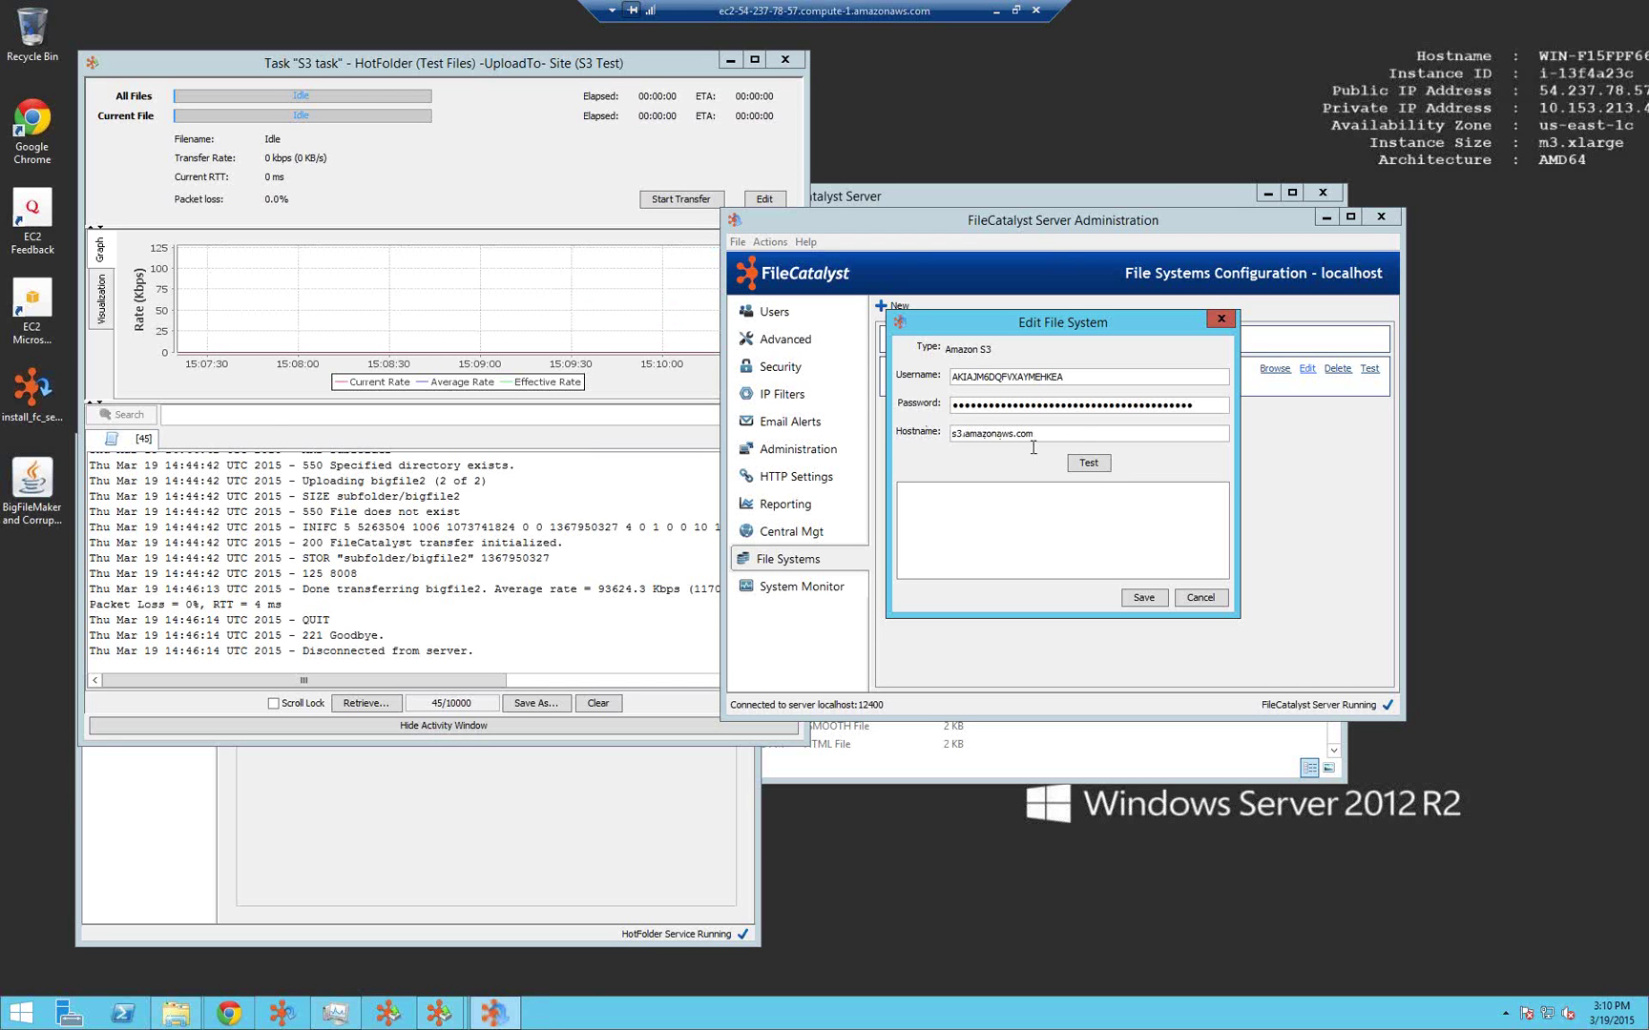
left_click(1090, 465)
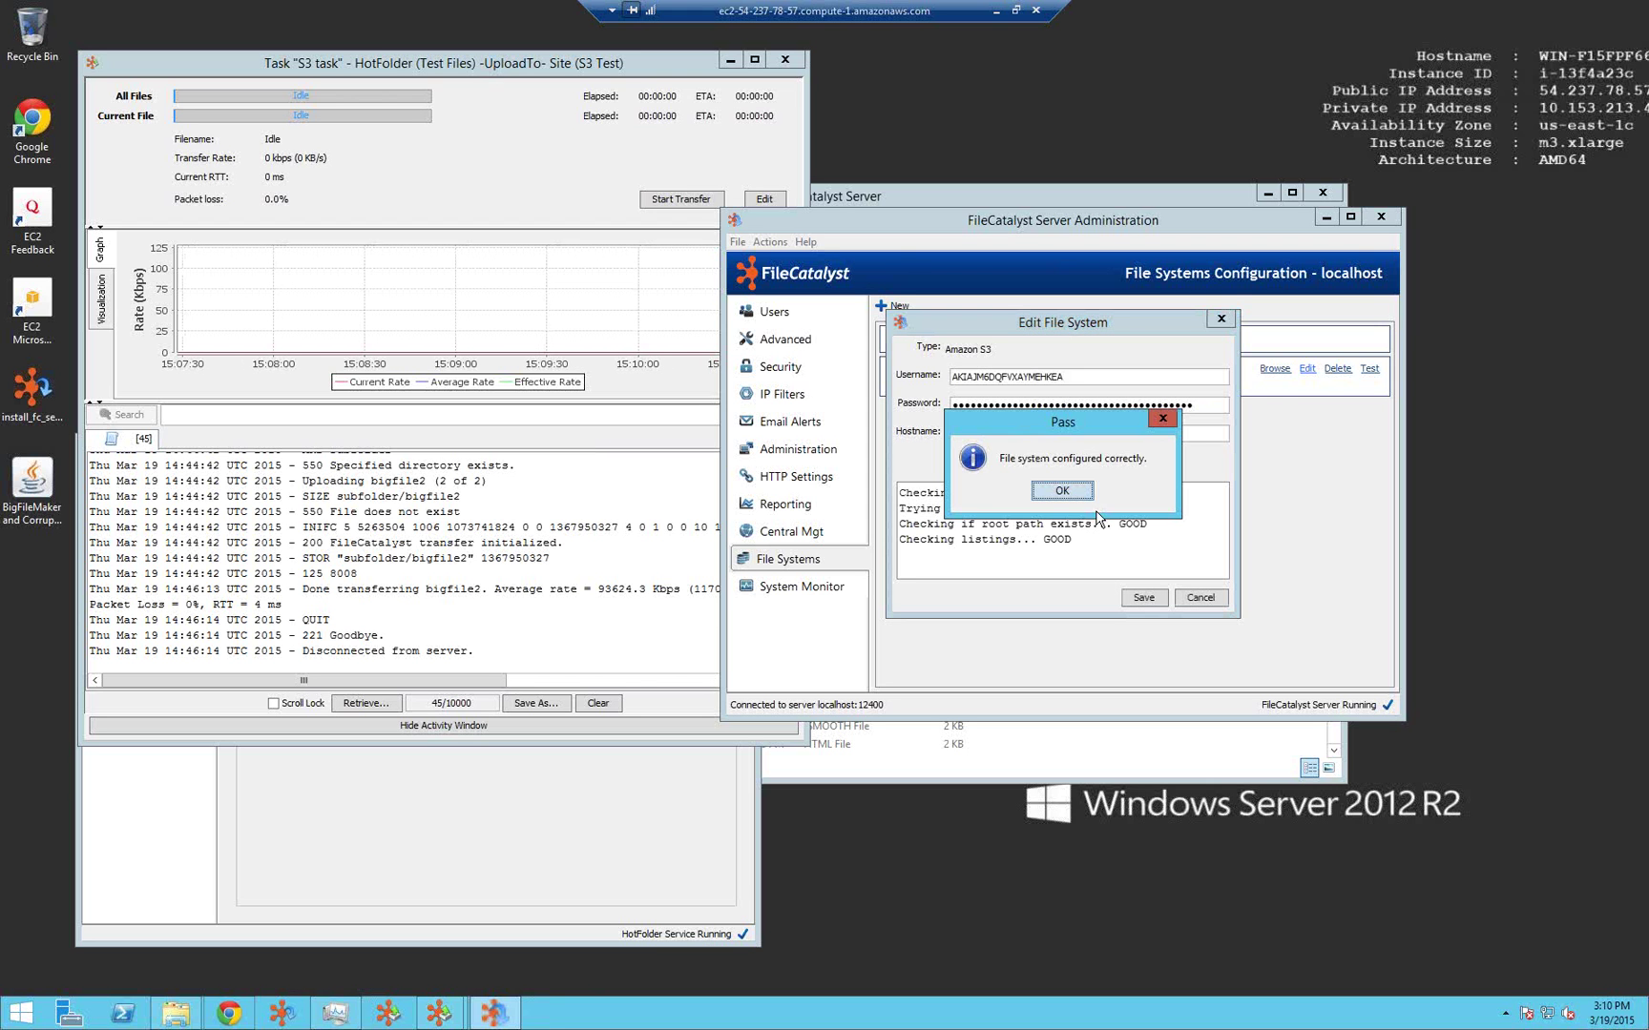
left_click(1065, 491)
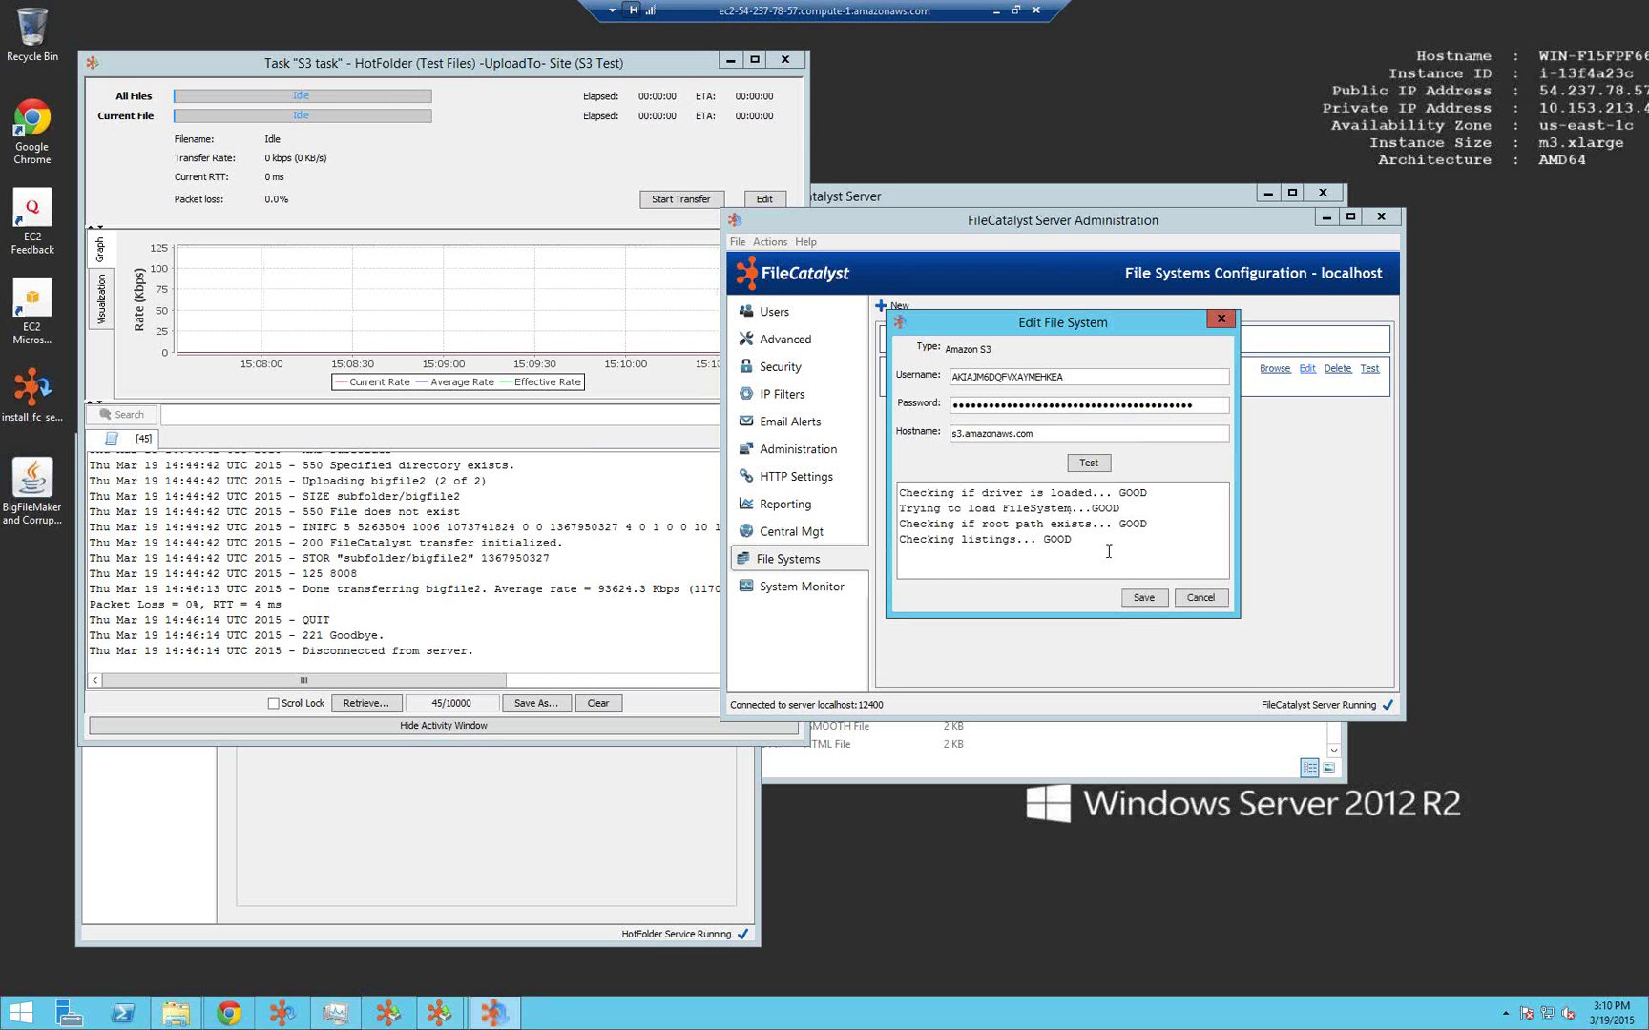
left_click(1202, 599)
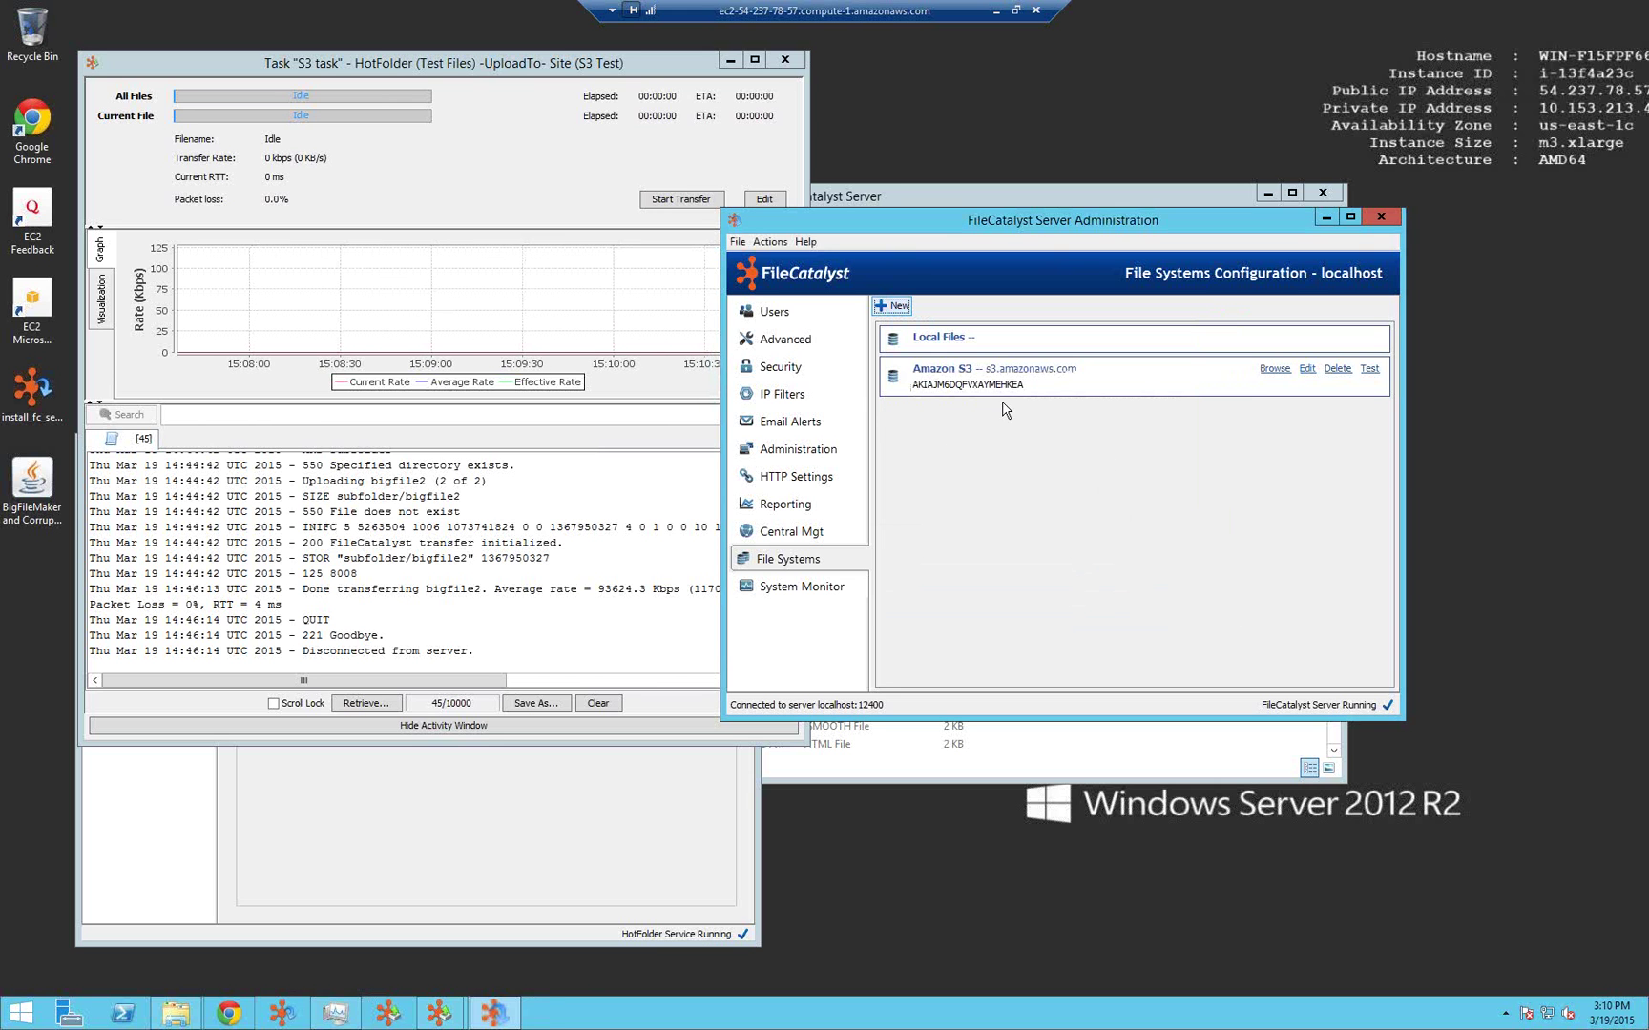
Review s3user's home directory type options and folder chooser in the account settings, and leave without saving.
left_click(788, 316)
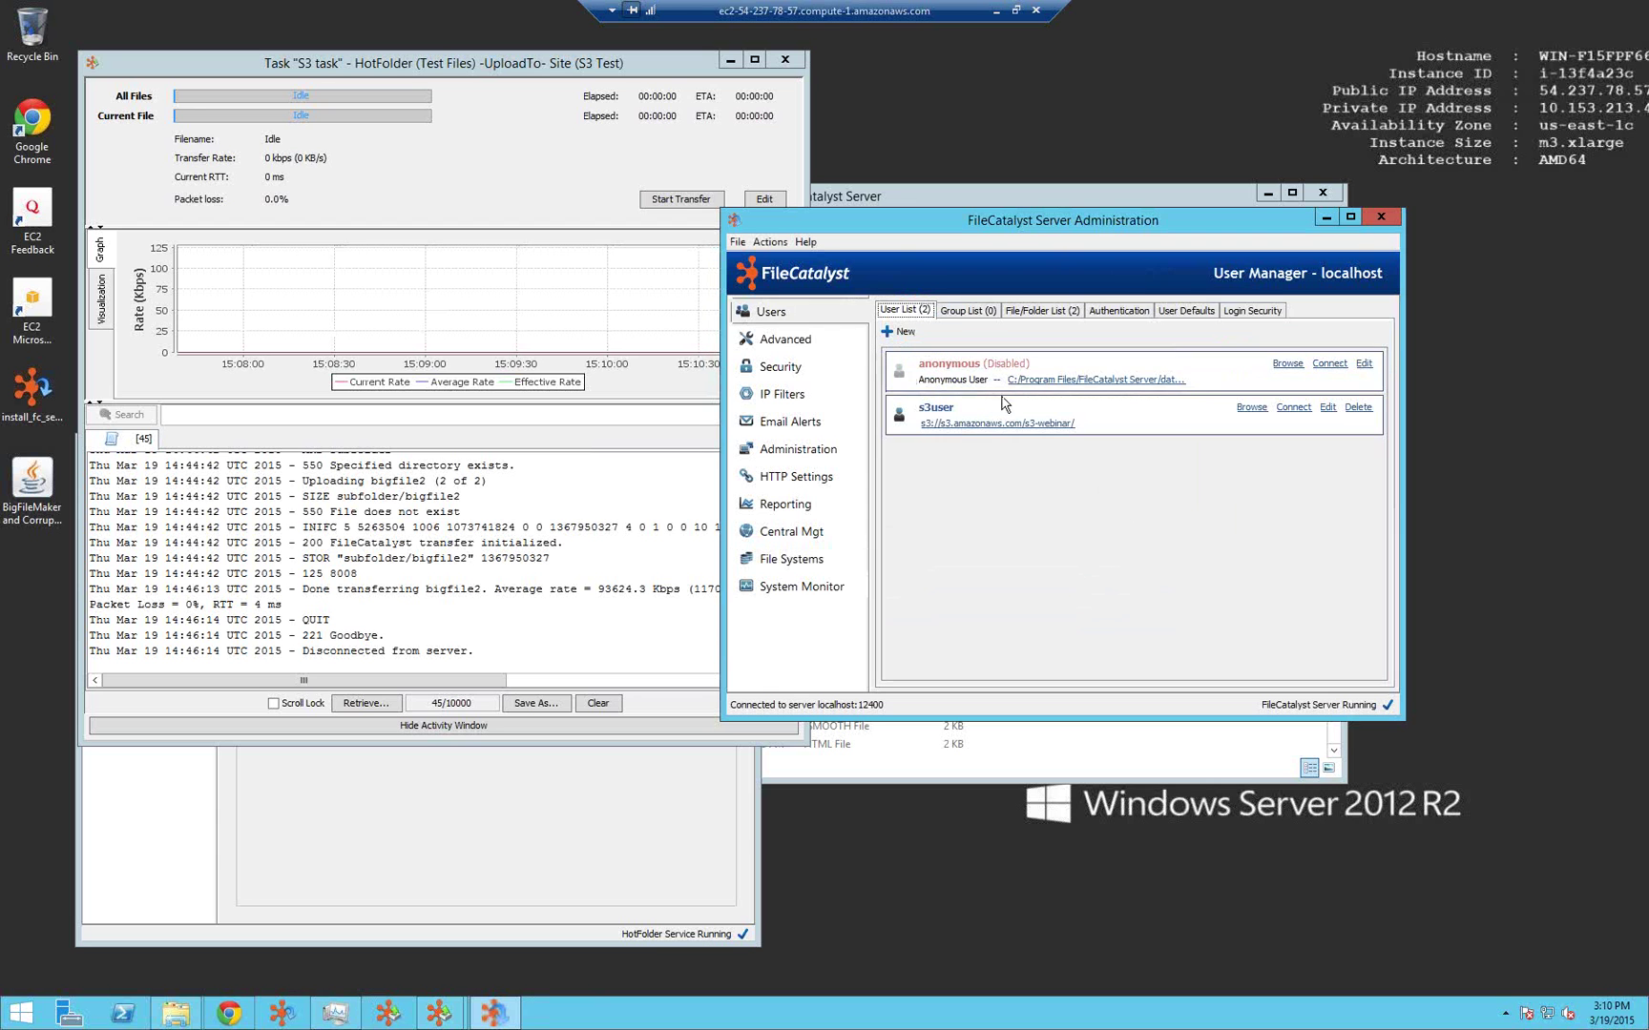
left_click(1327, 409)
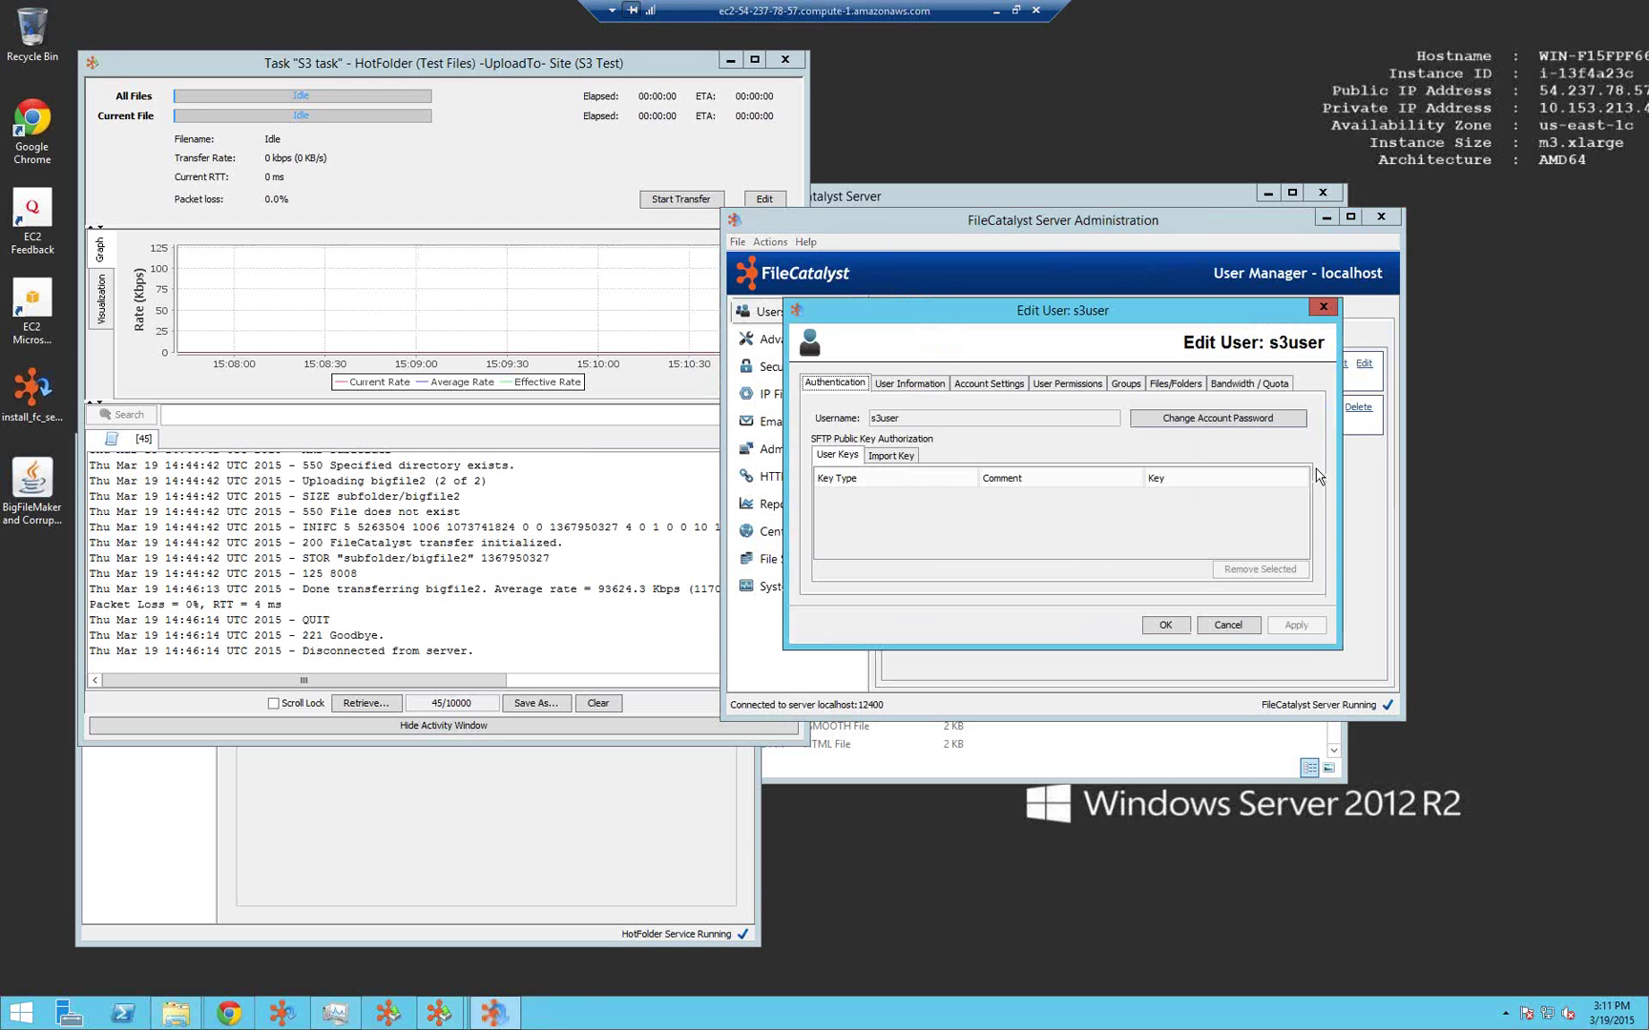
left_click(990, 385)
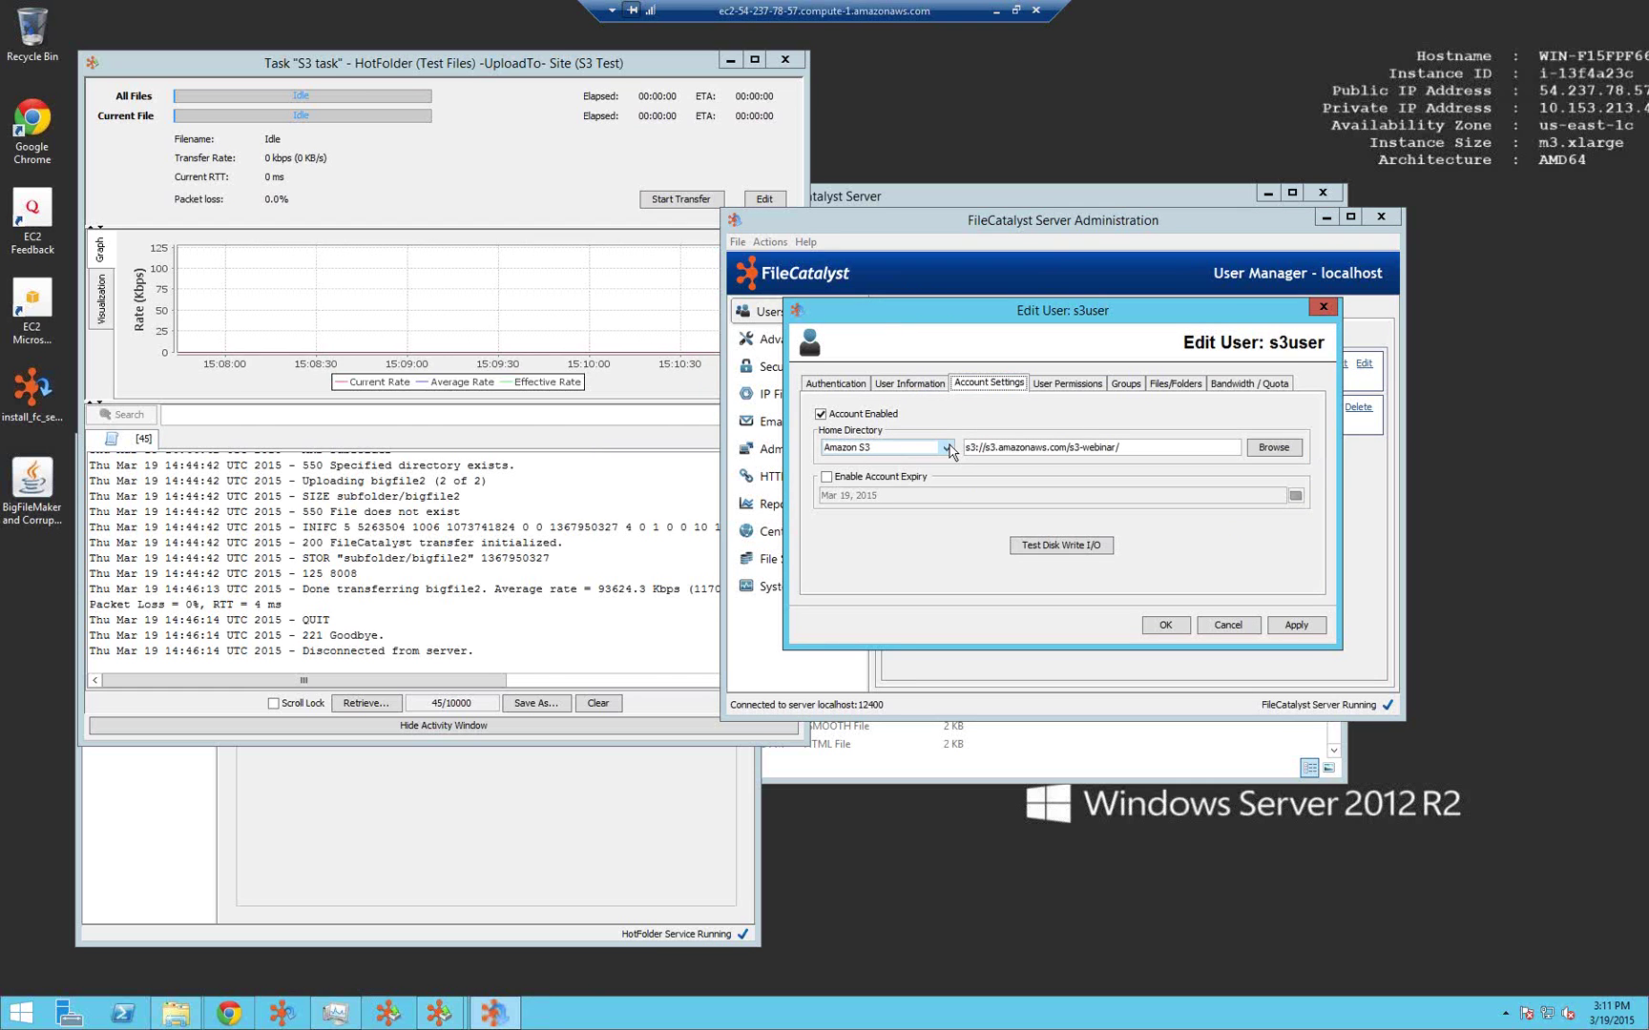
left_click(948, 448)
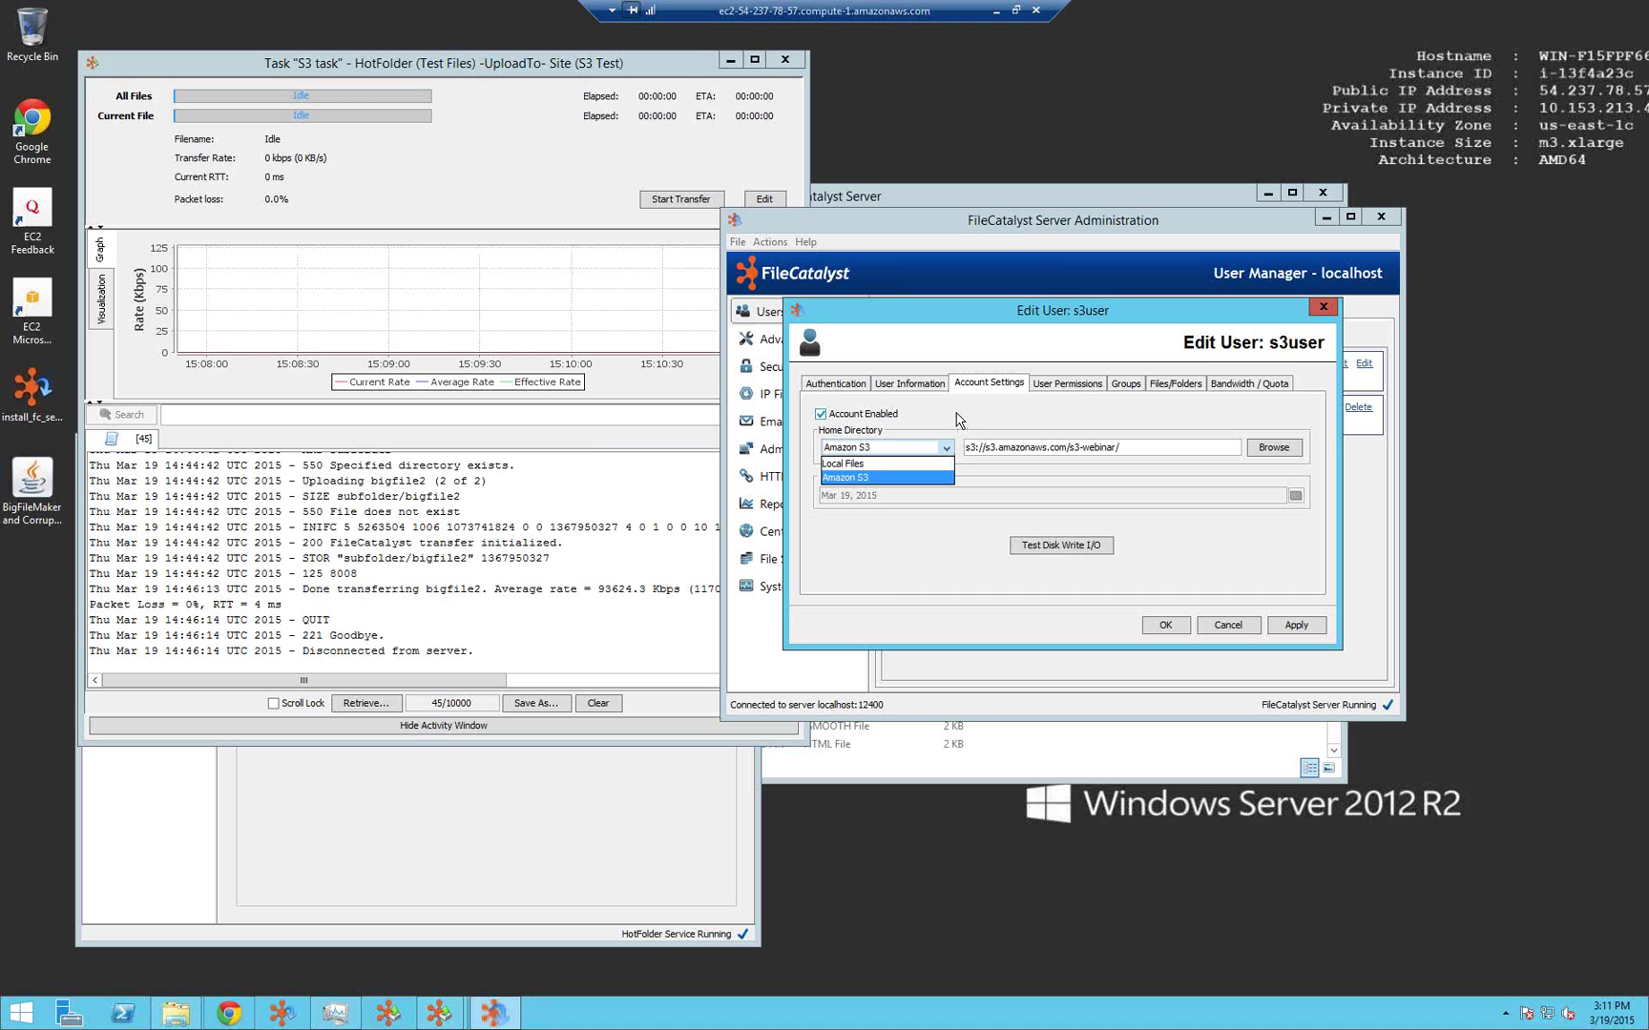
left_click(947, 447)
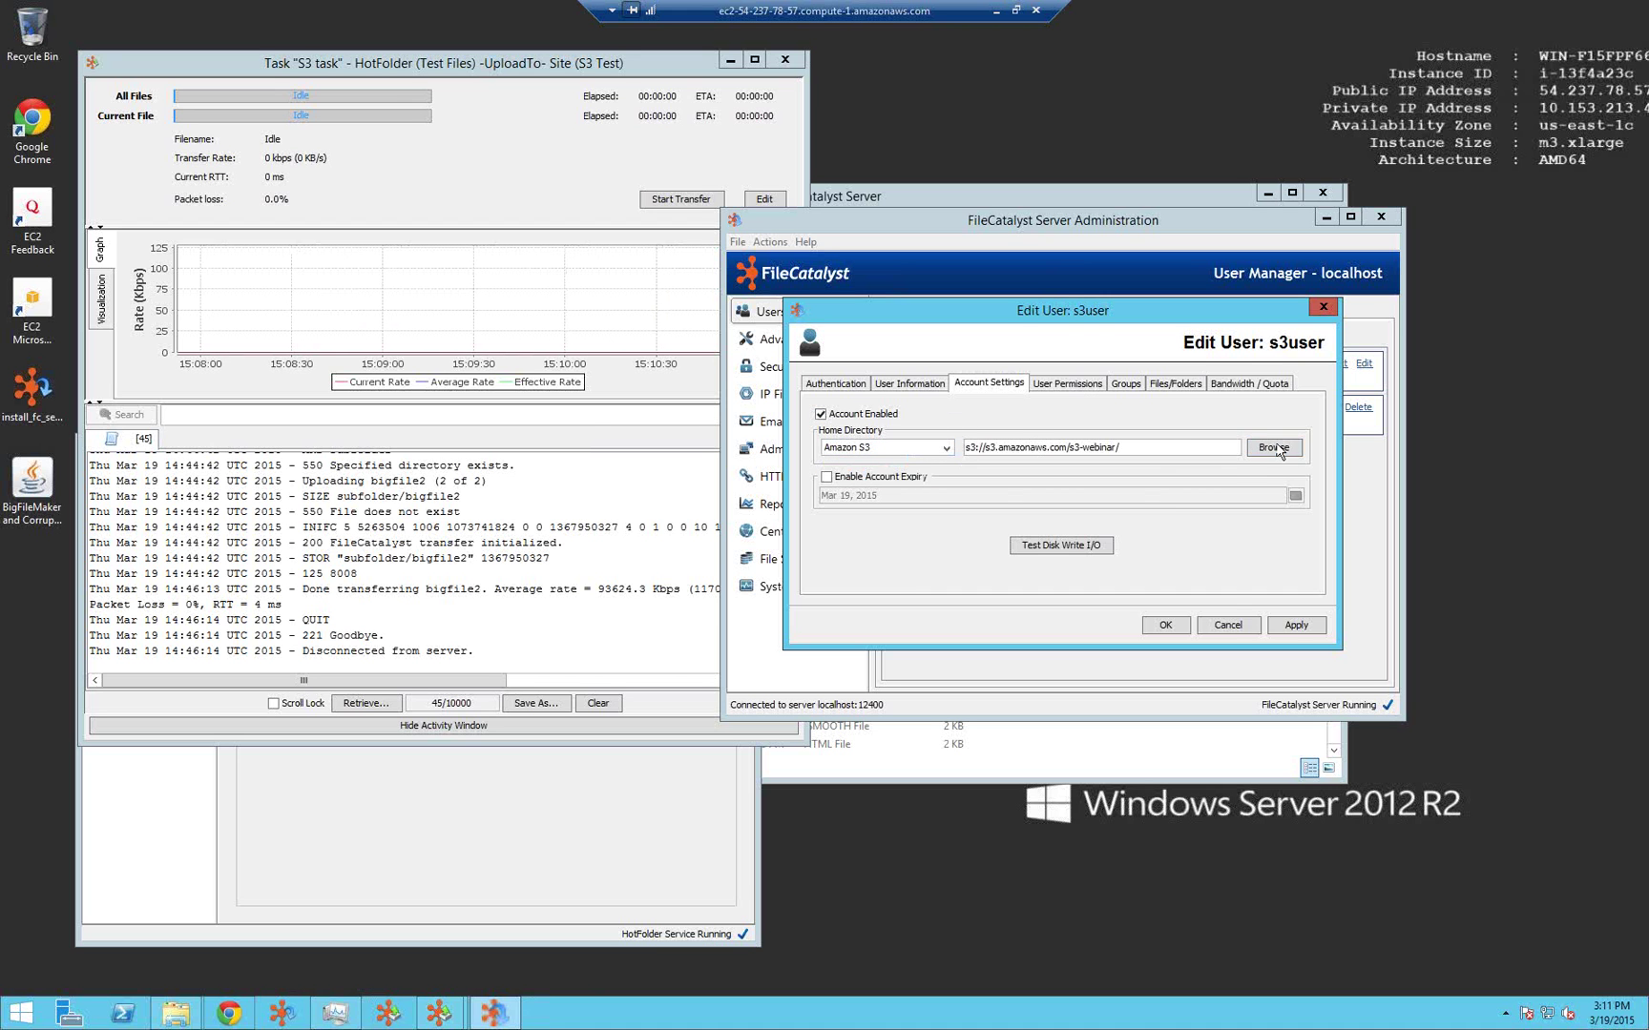
left_click(1277, 447)
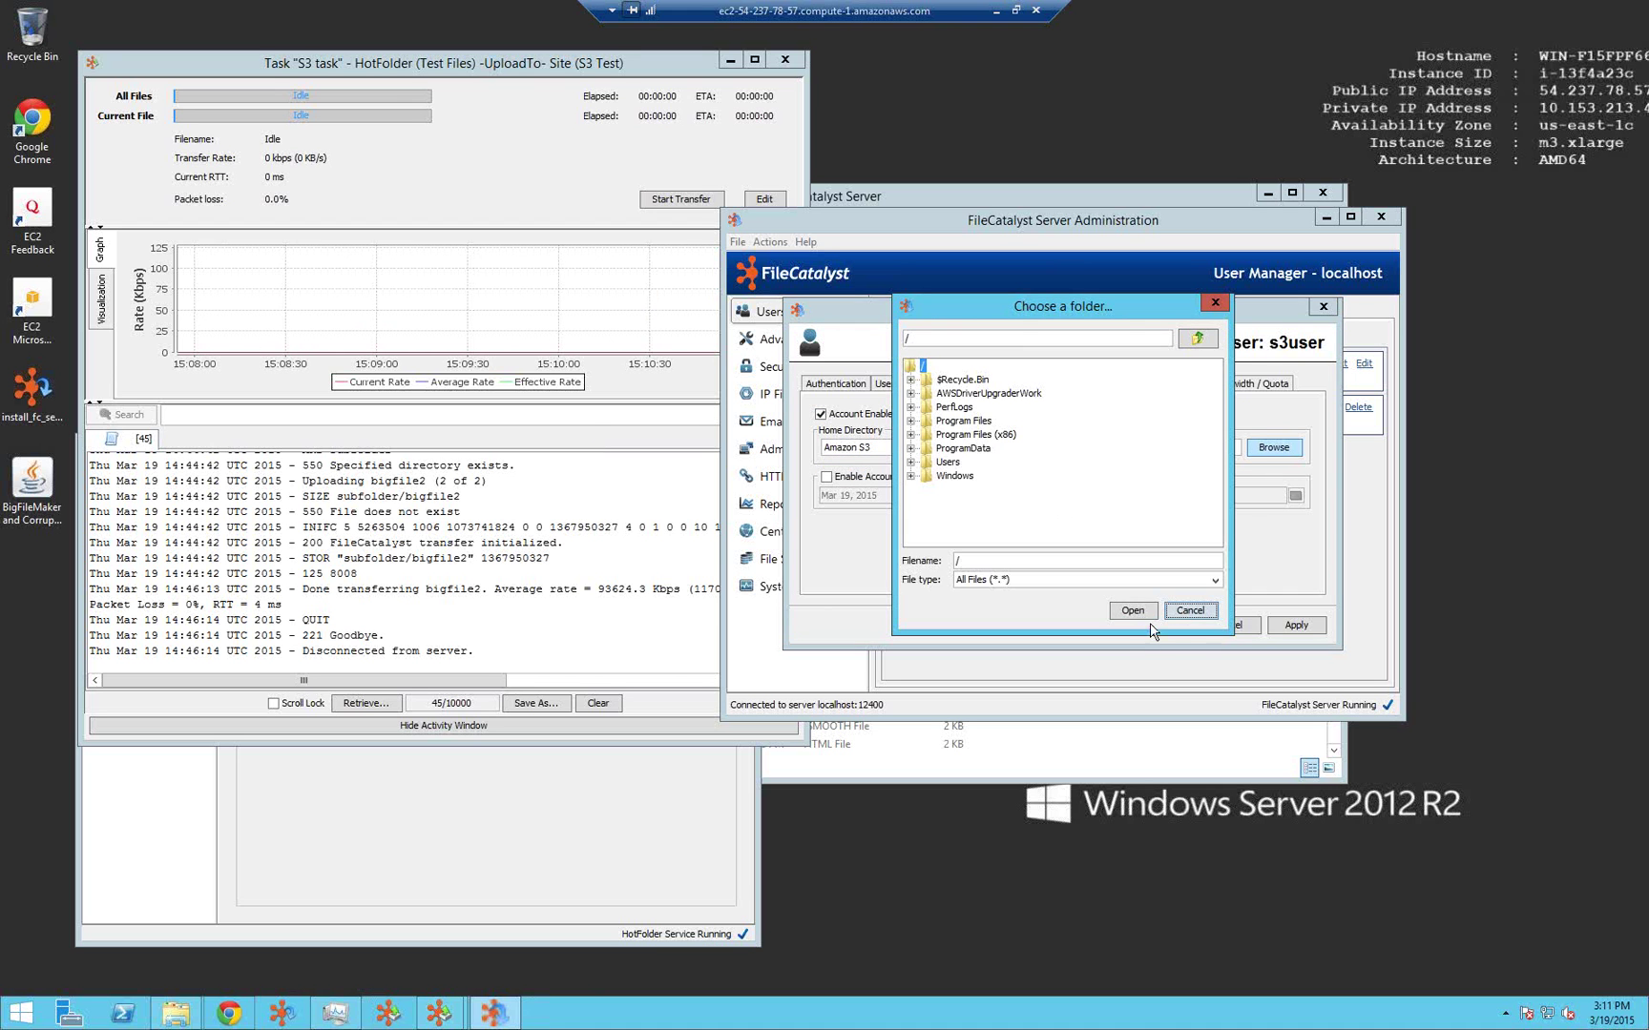
left_click(1189, 612)
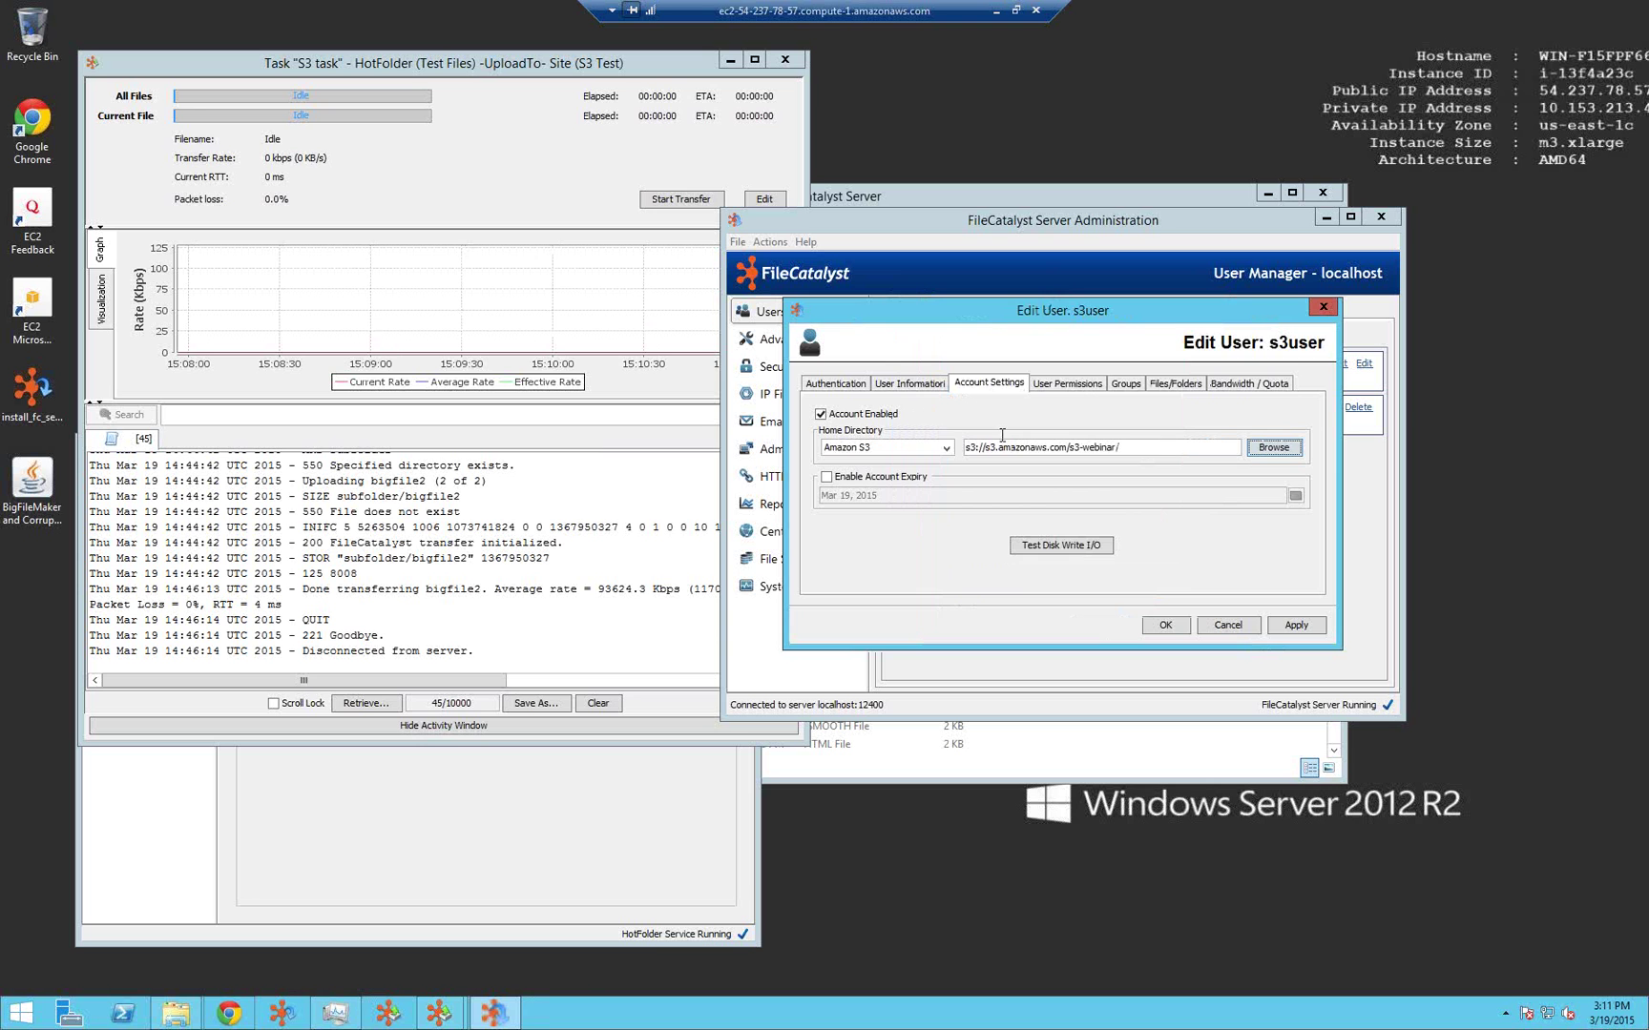
left_click(1228, 625)
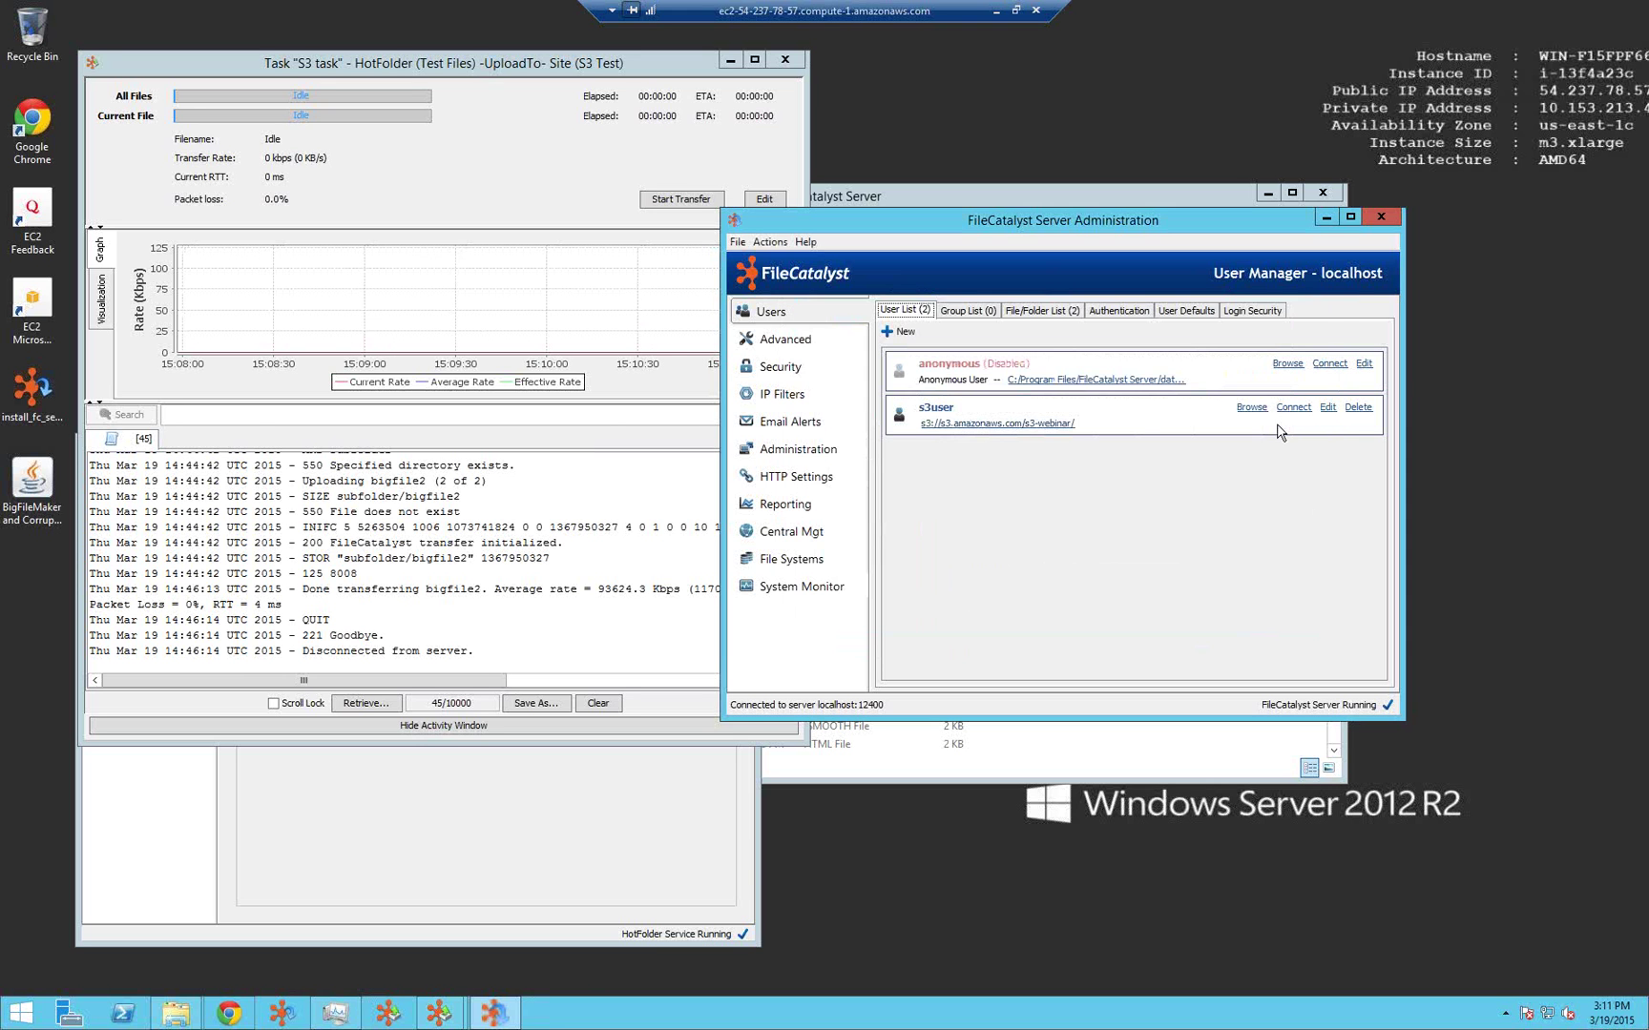
Reopen s3user's account settings, browse the S3 buckets and expand s3-webinar as a home directory choice, and cancel the edit.
left_click(1327, 408)
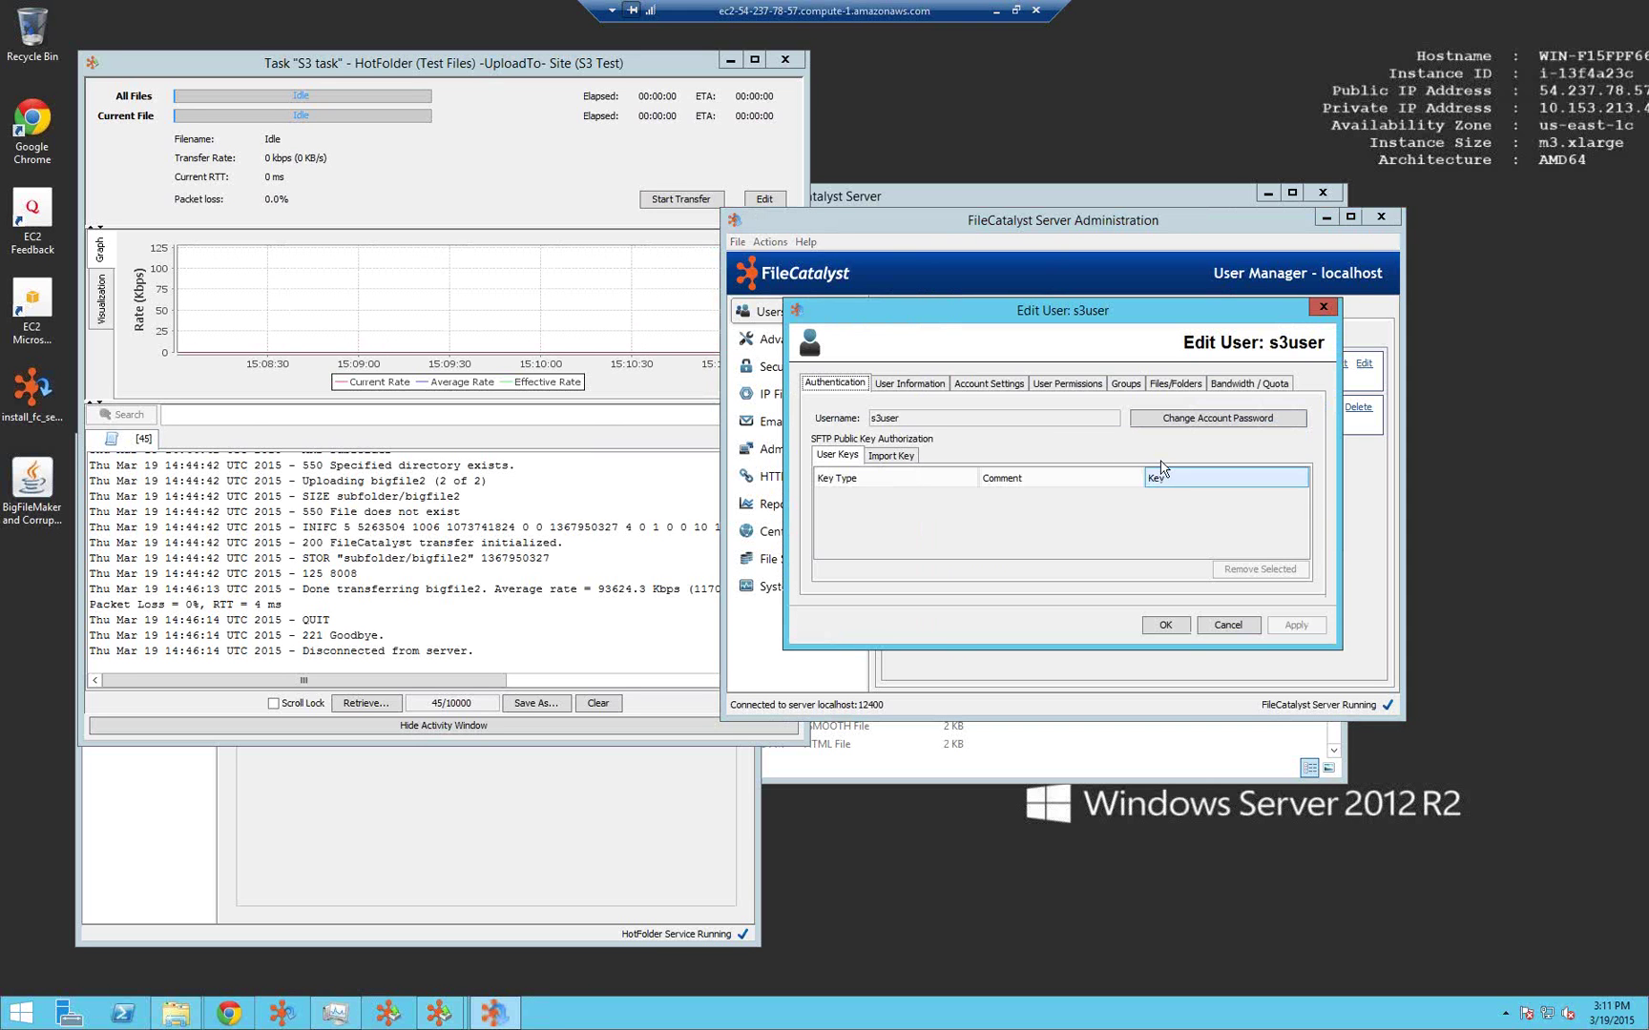
left_click(998, 384)
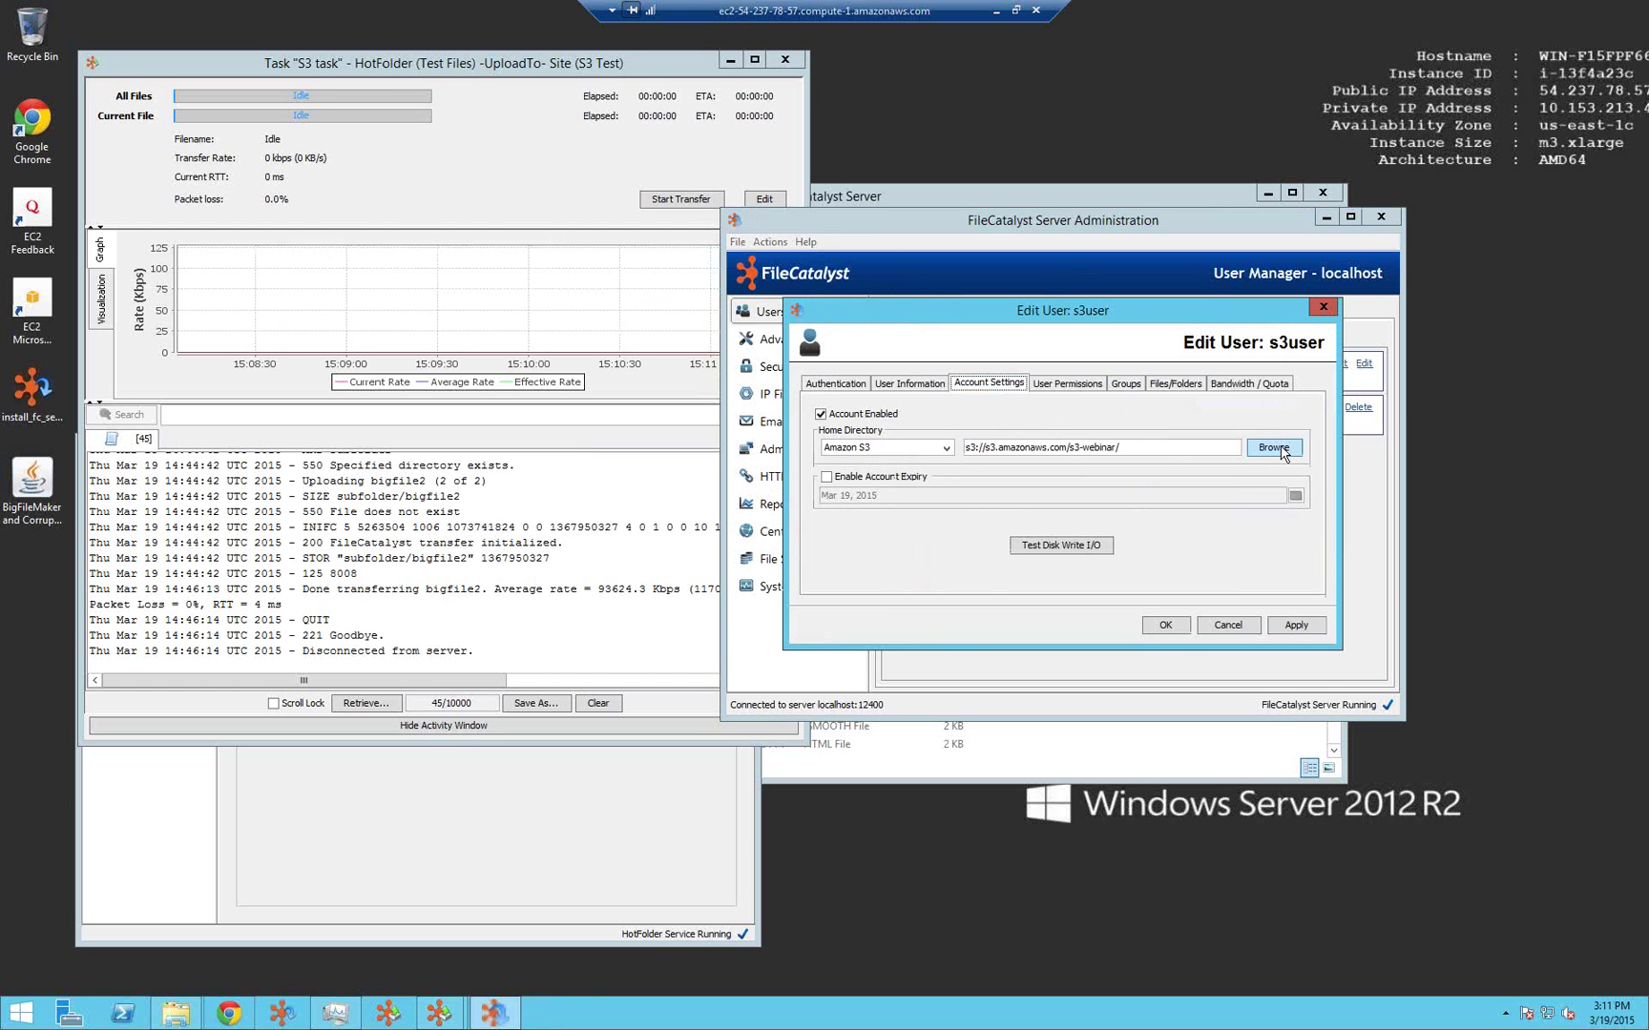
left_click(1284, 454)
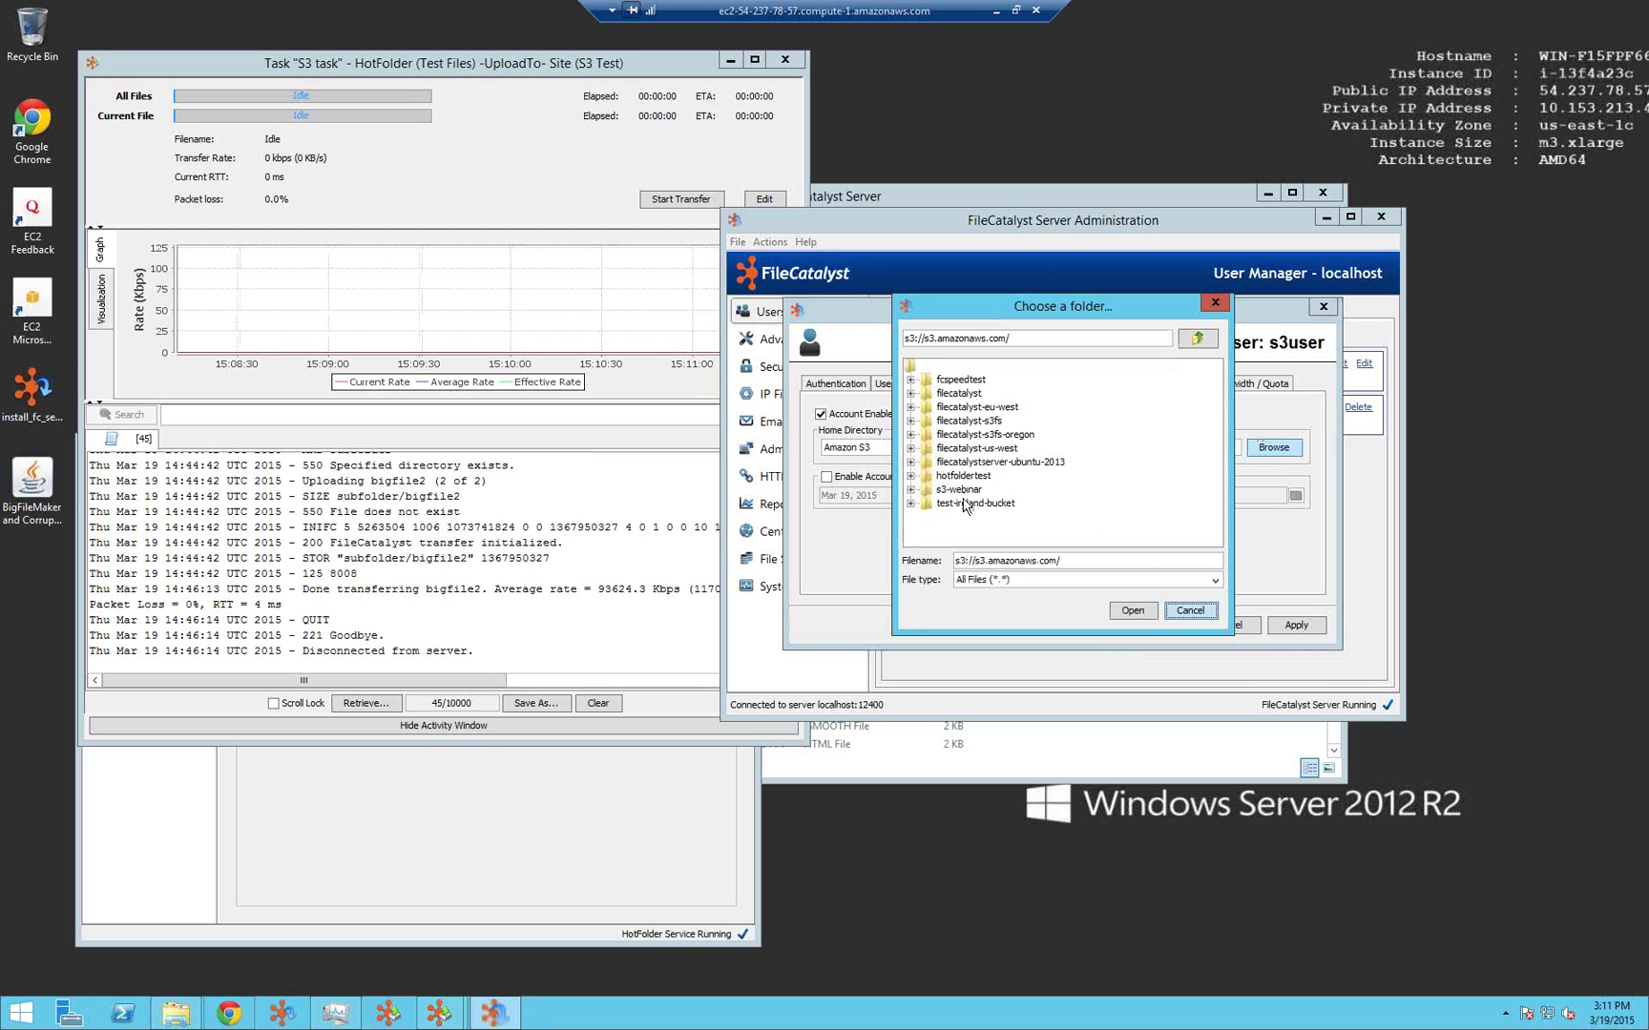
left_click(960, 490)
left_click(912, 490)
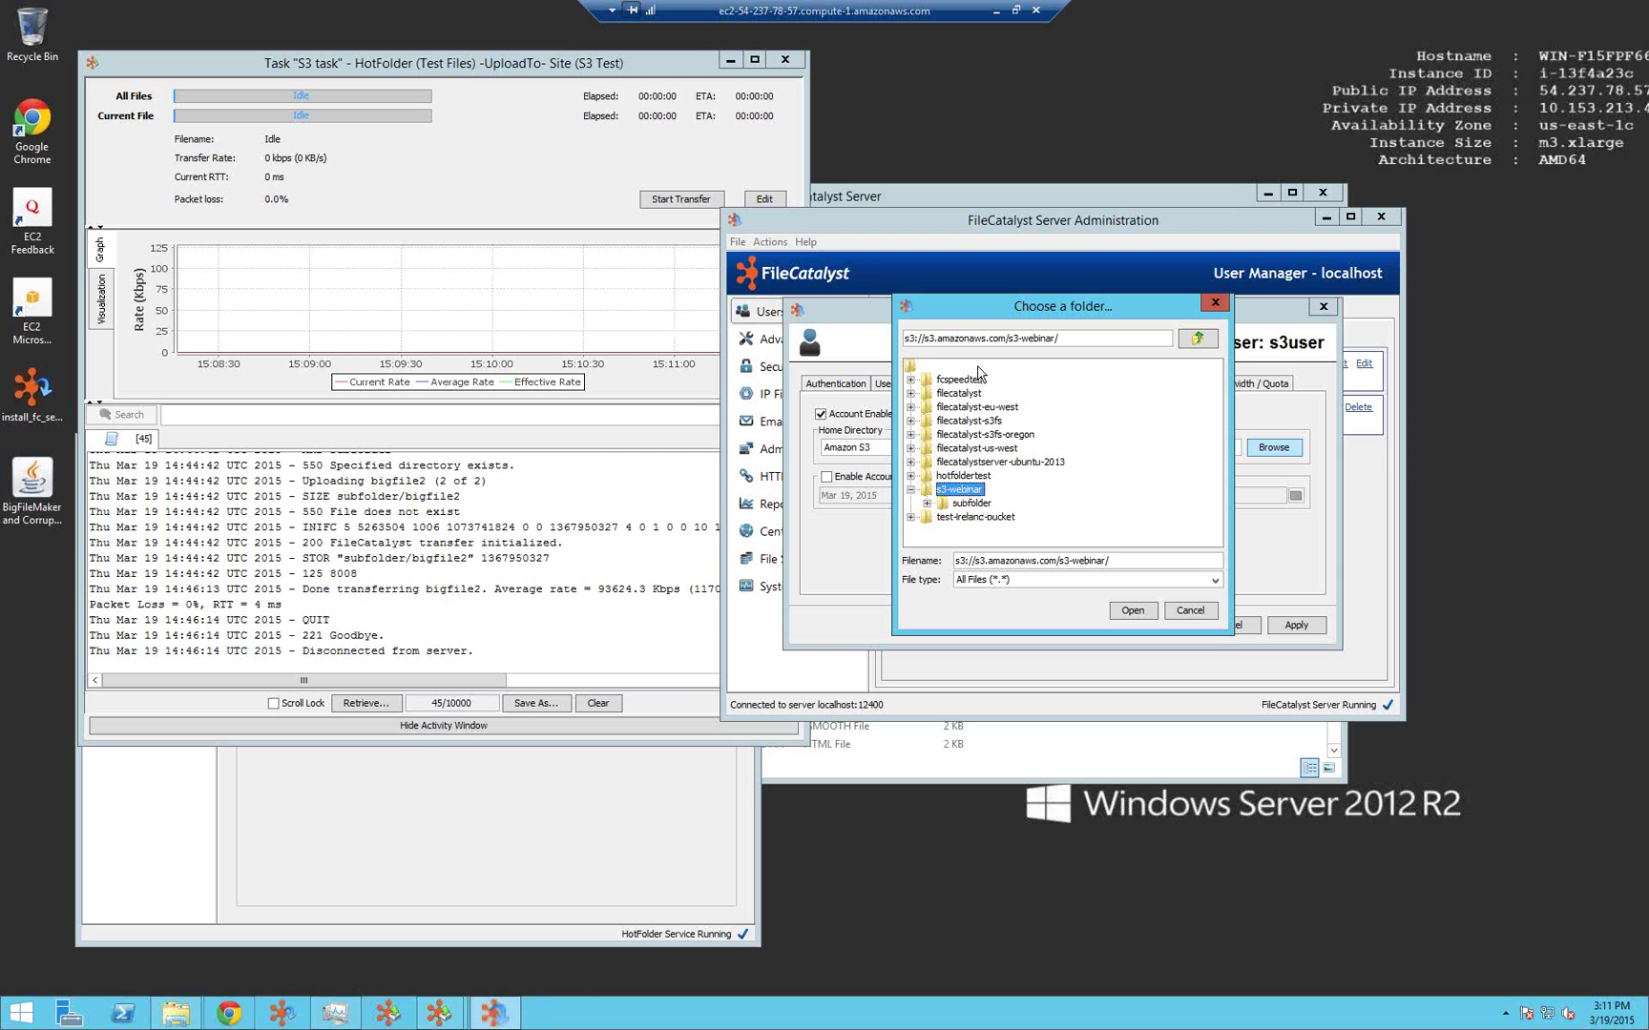
left_click(1183, 607)
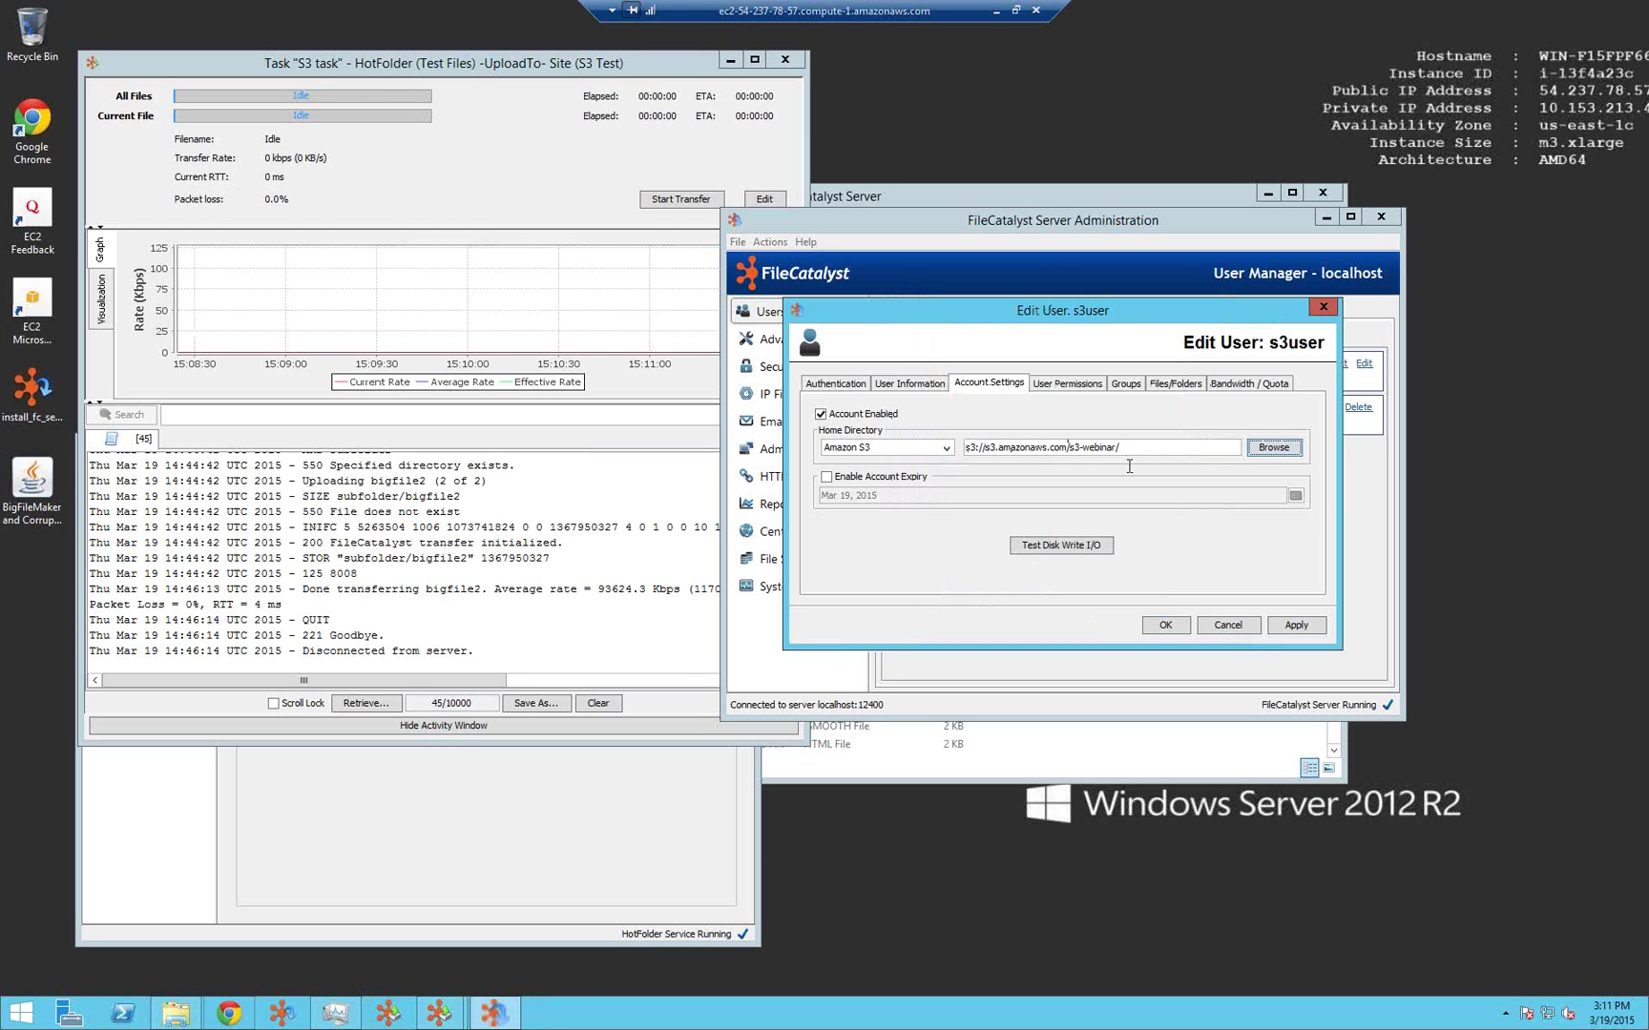
left_click(1242, 625)
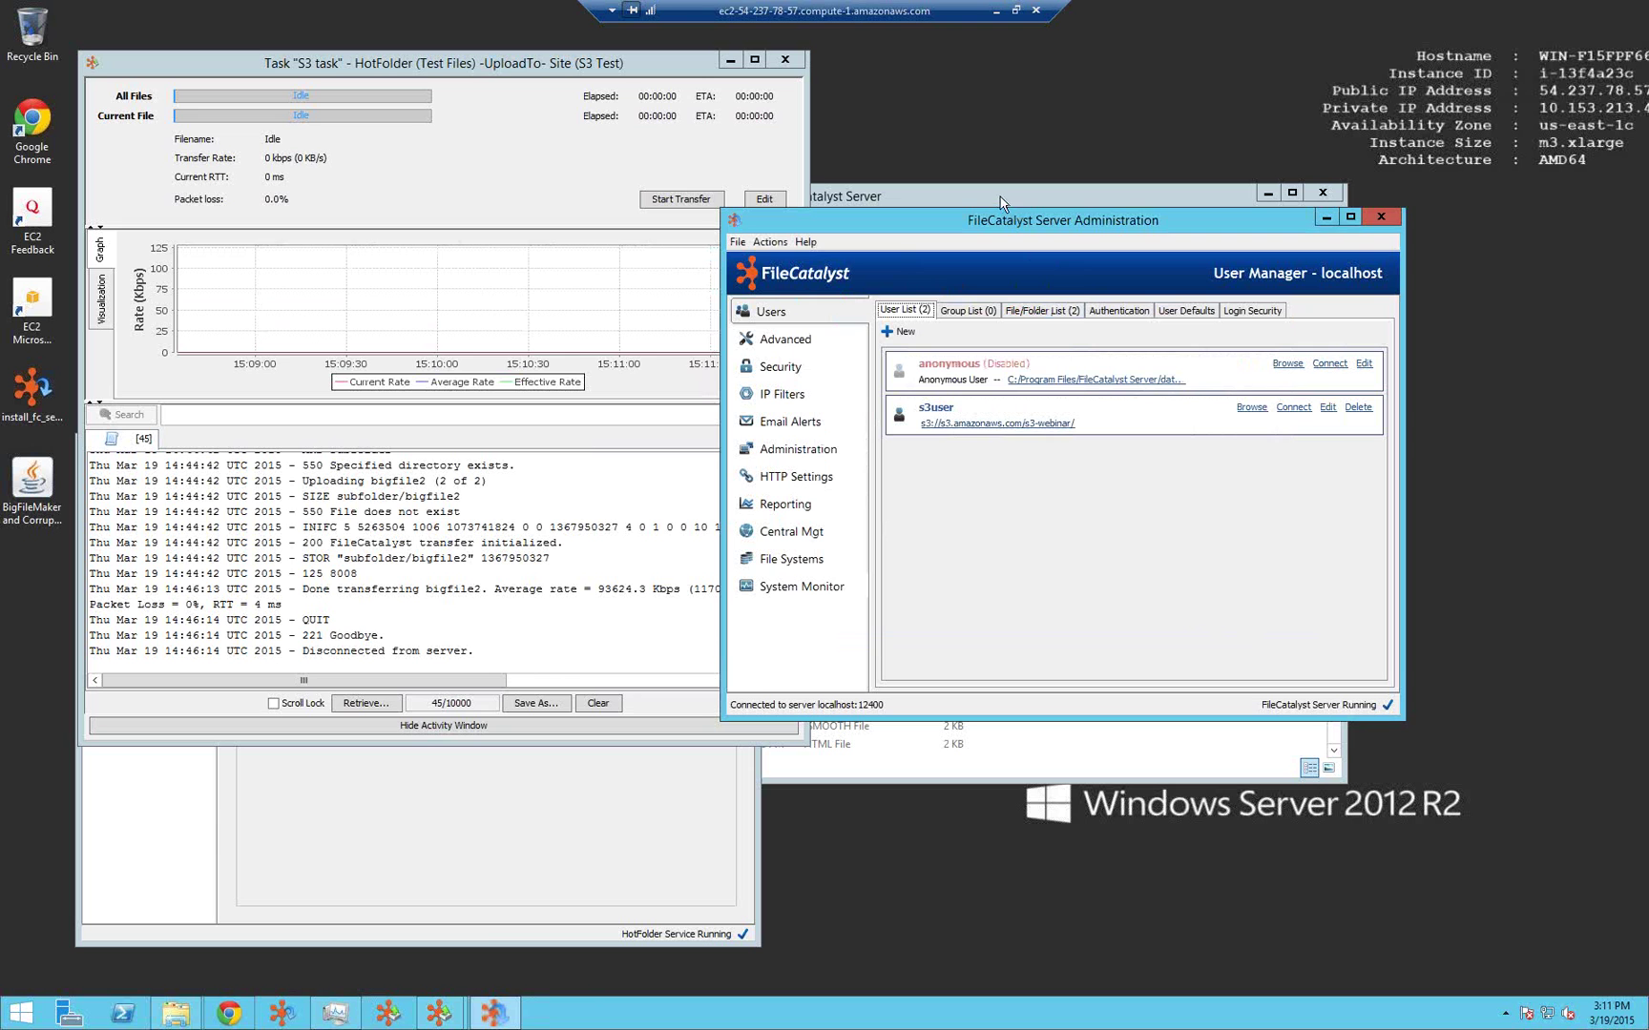
Connect to the S3 Test site from the HotFolder Control Panel to compare its remote files with s3user's home directory, and close the session.
left_click(480, 859)
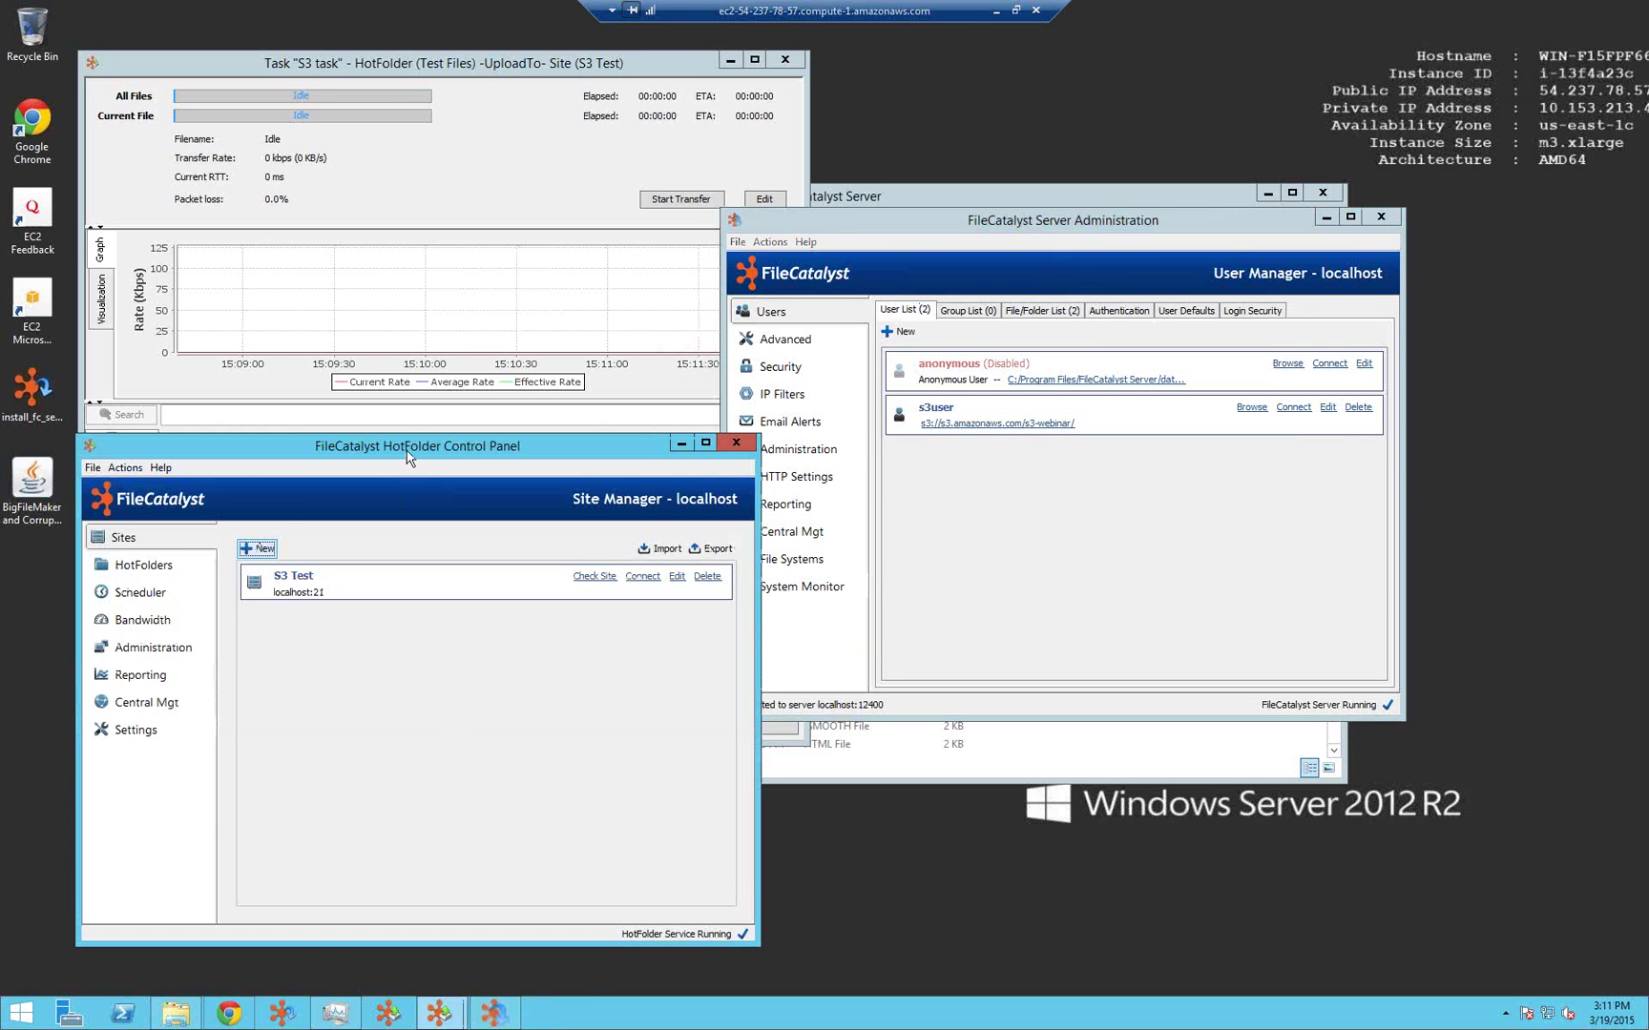
left_click_drag(407, 457, 400, 406)
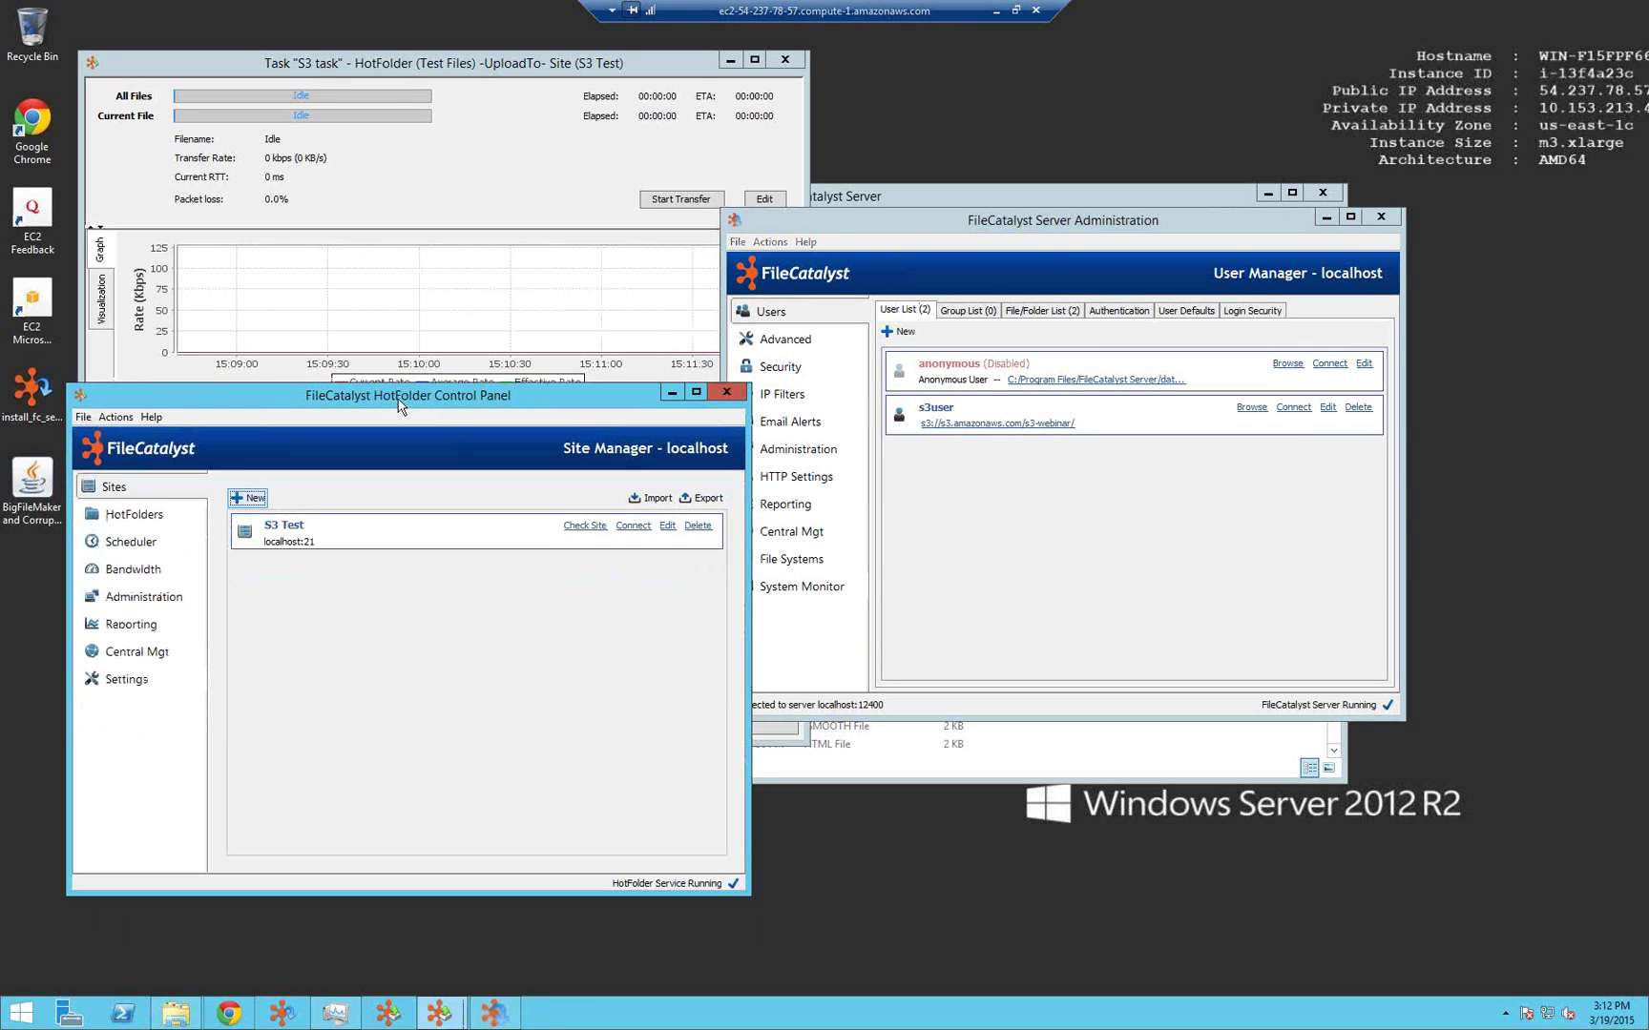
left_click(355, 540)
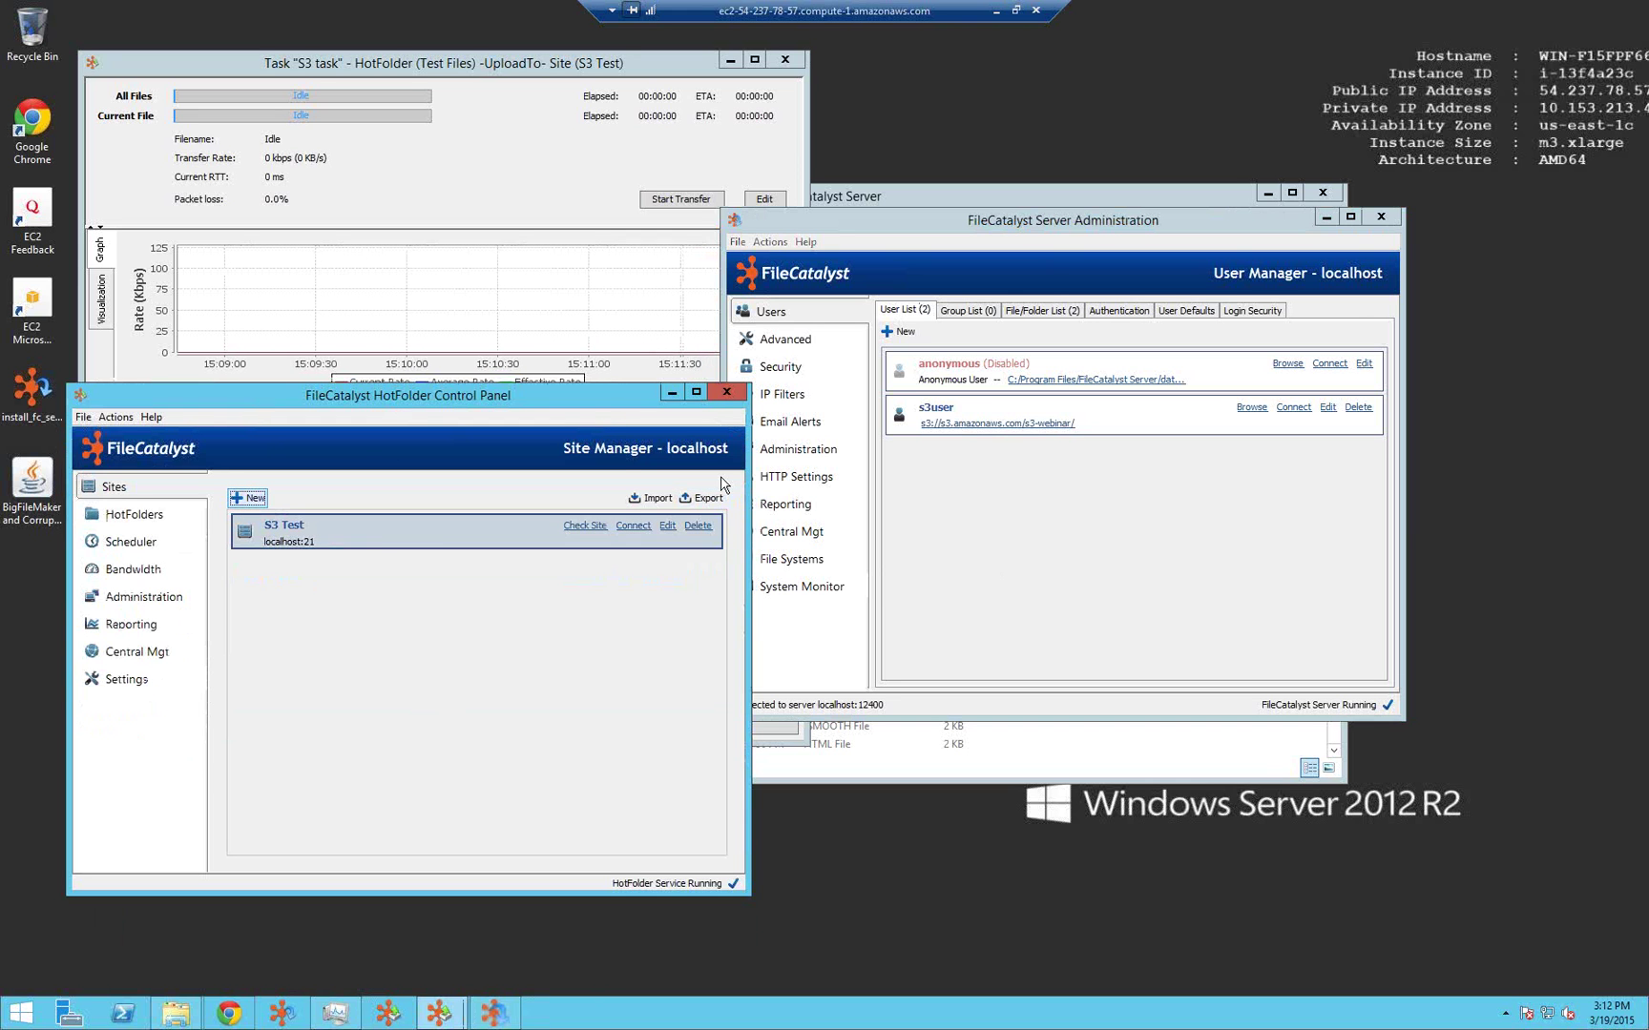
left_click_drag(533, 399, 509, 412)
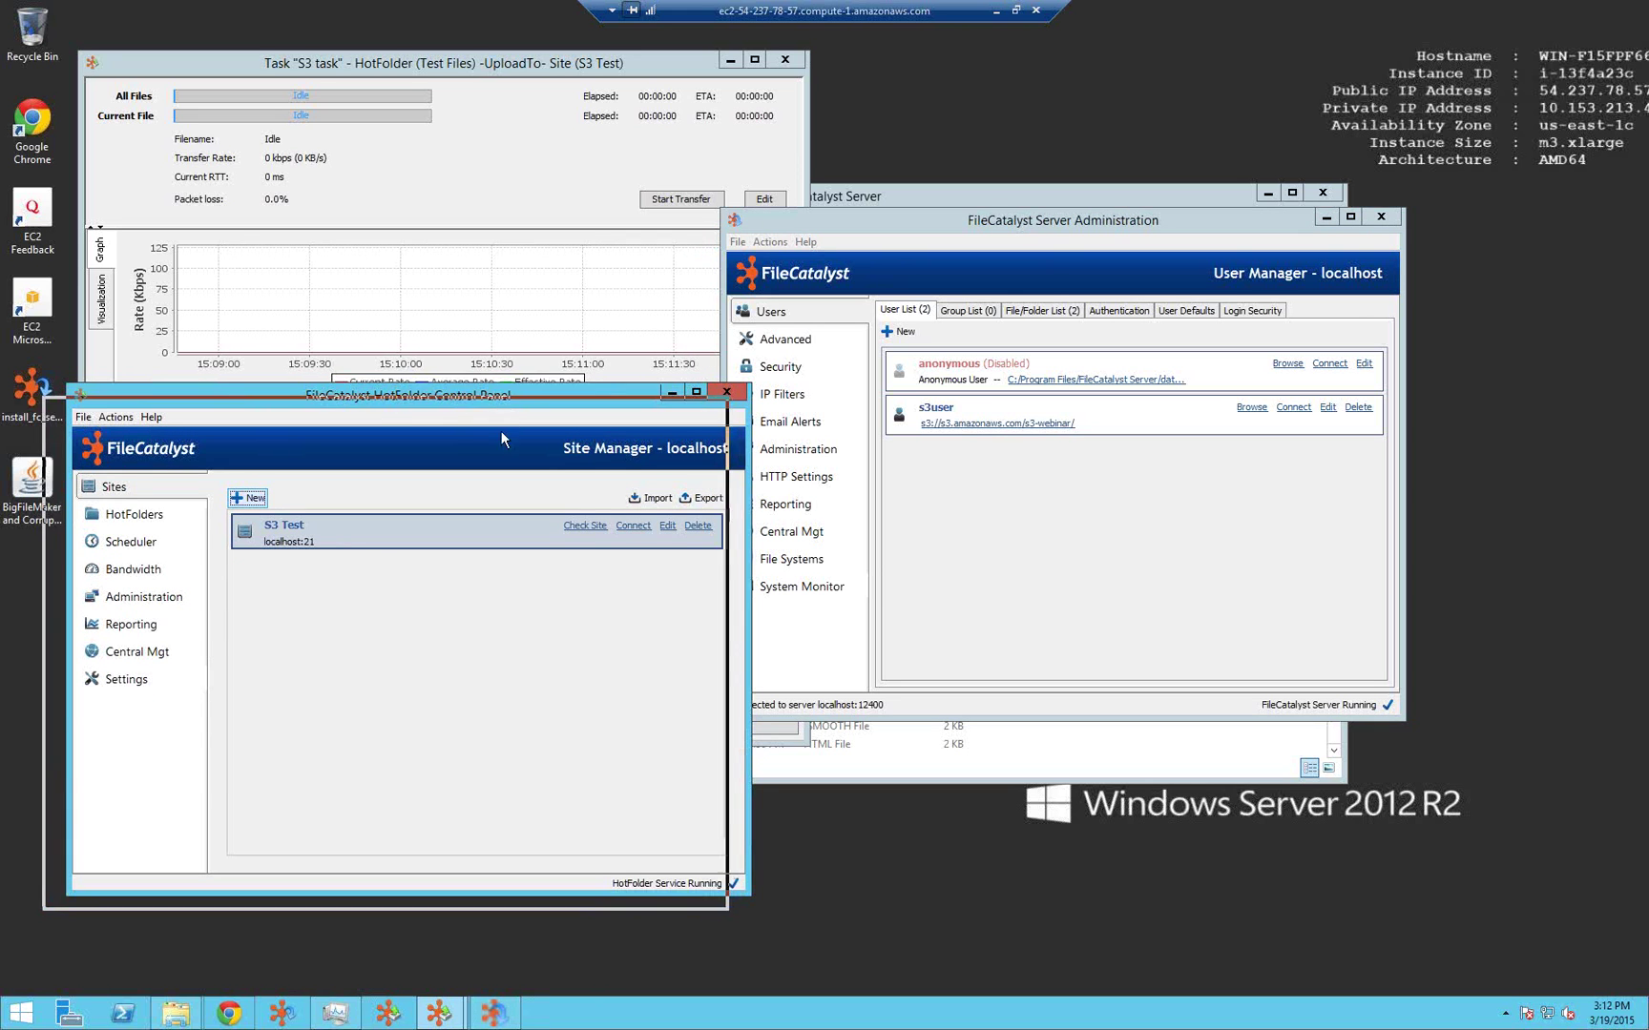
left_click(609, 540)
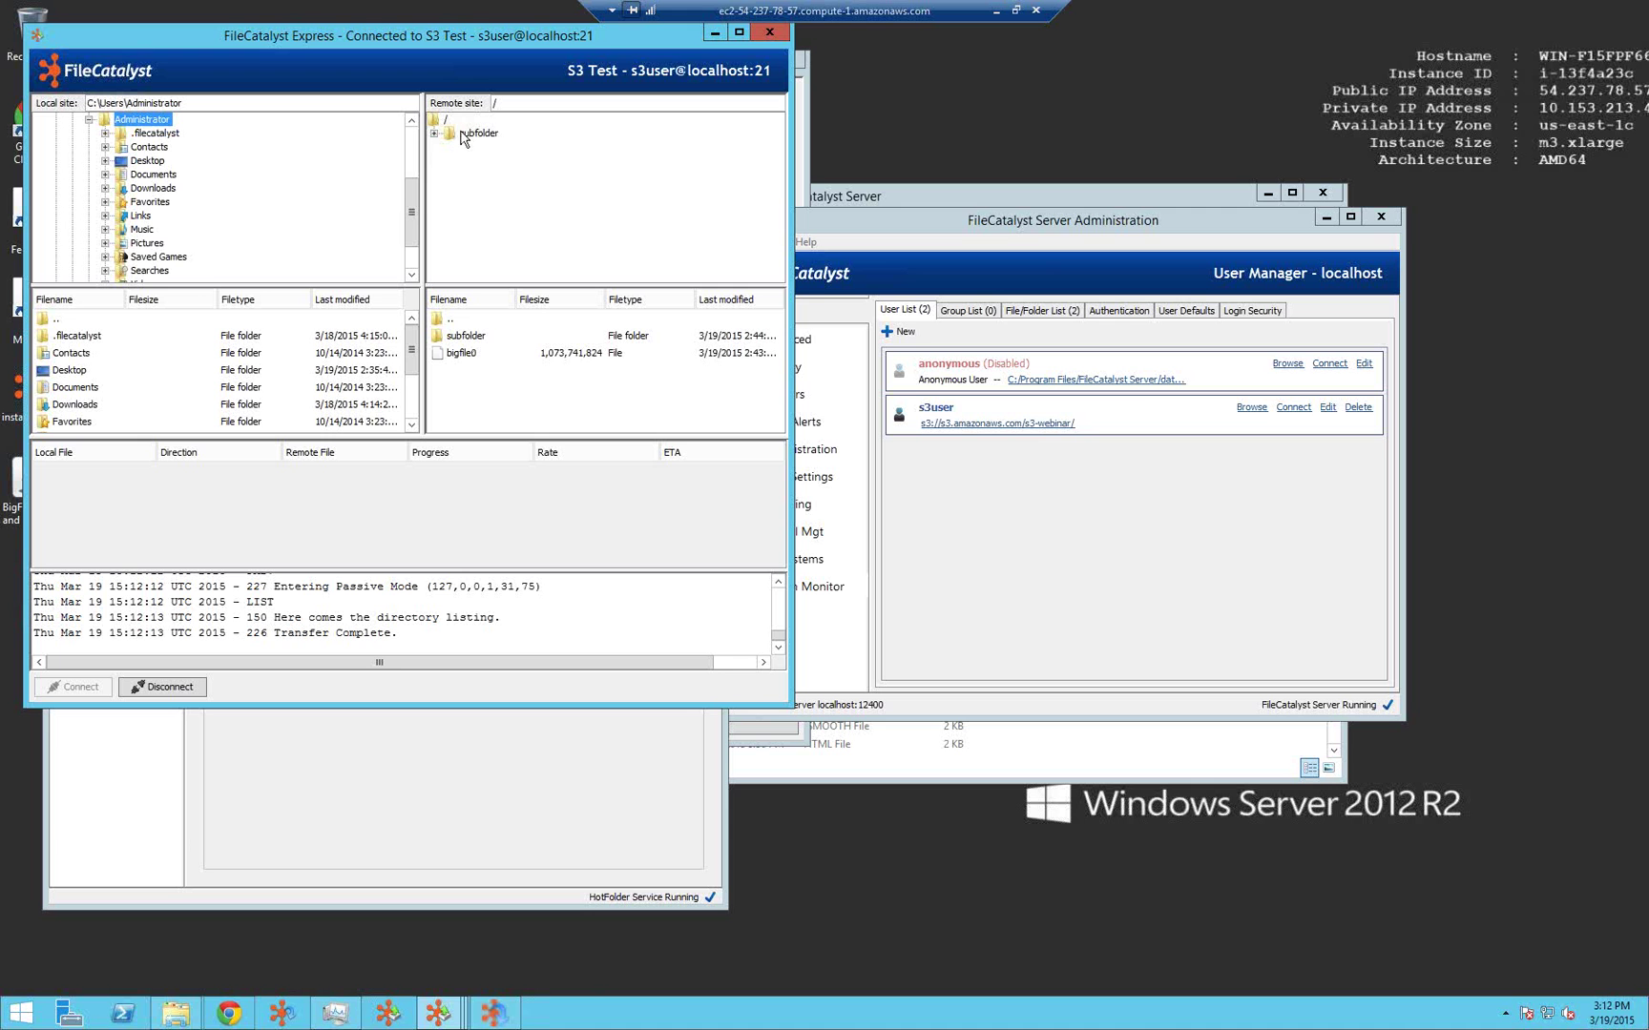
left_click(1163, 500)
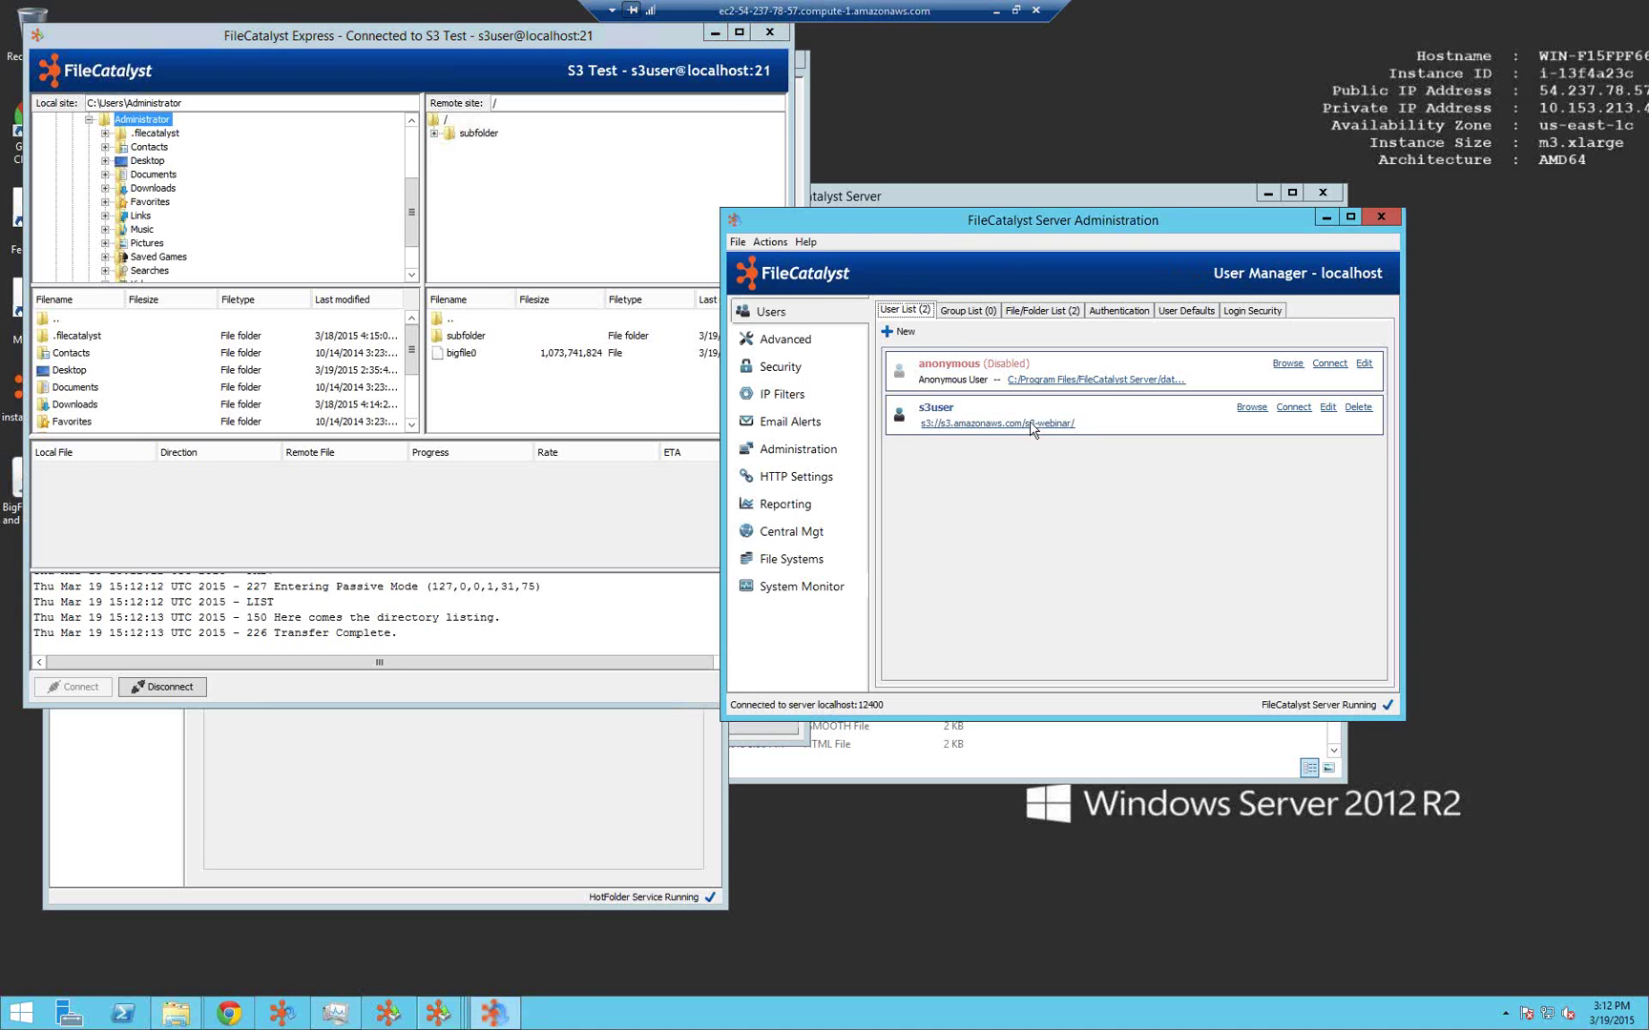
left_click(770, 32)
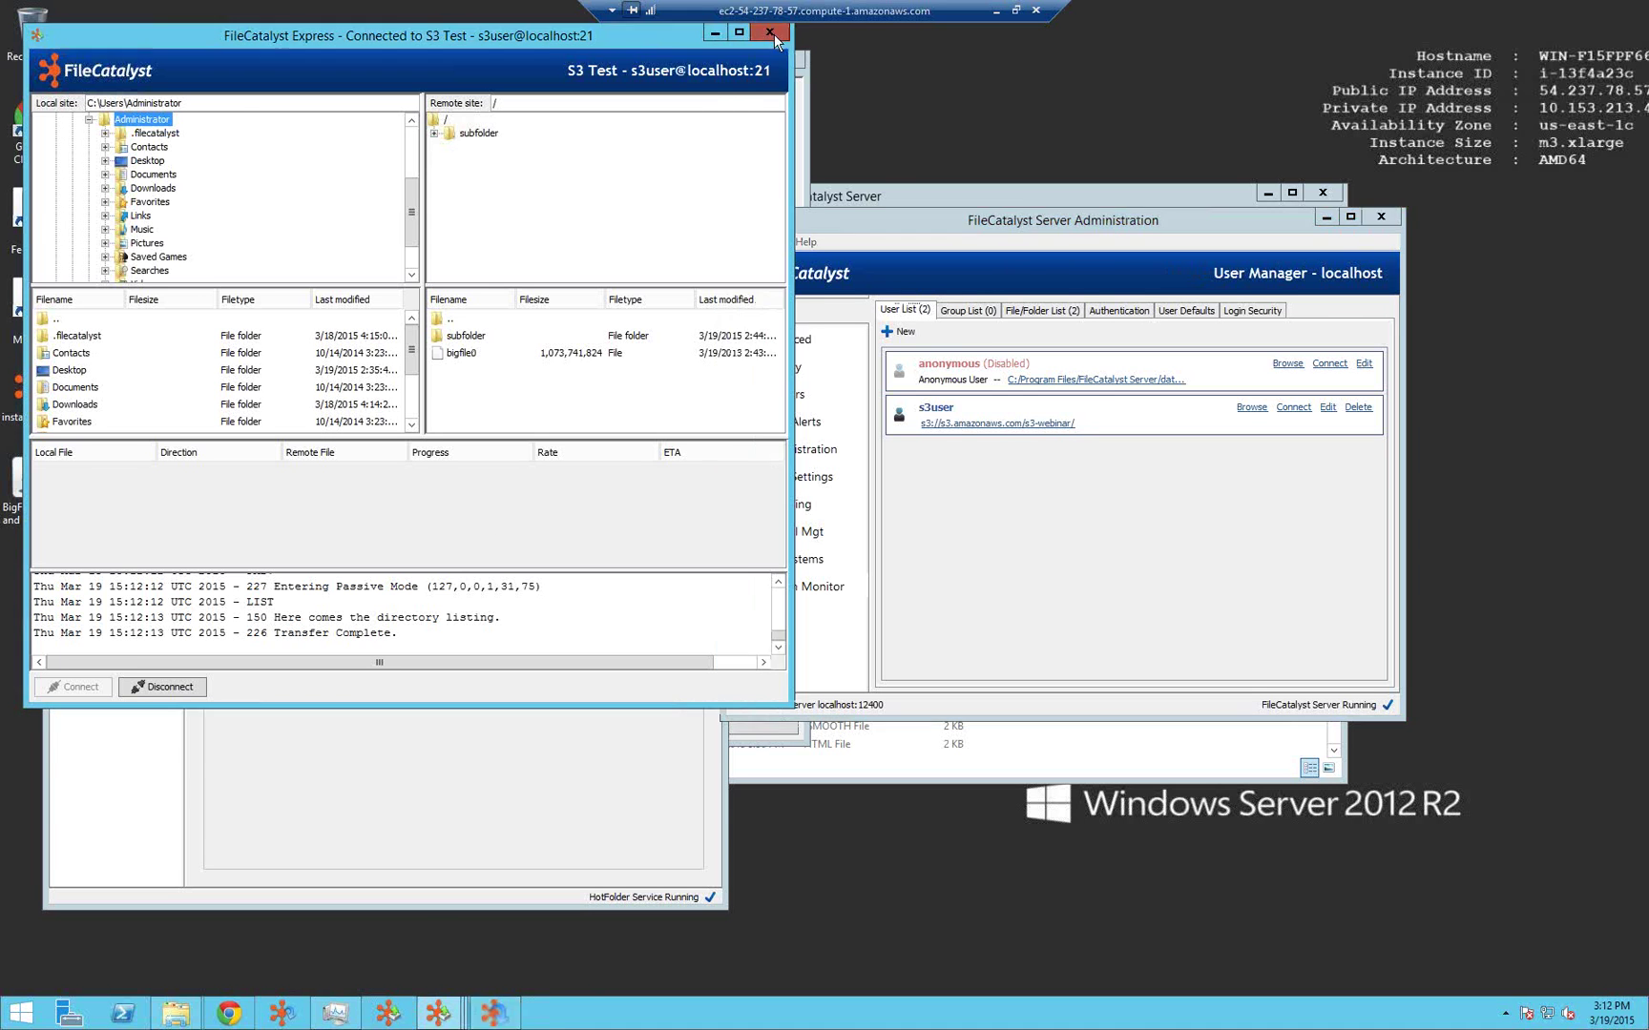
Open the activity window of the scheduled task S3 task, clear its log and start the upload to S3 Test.
left_click(118, 559)
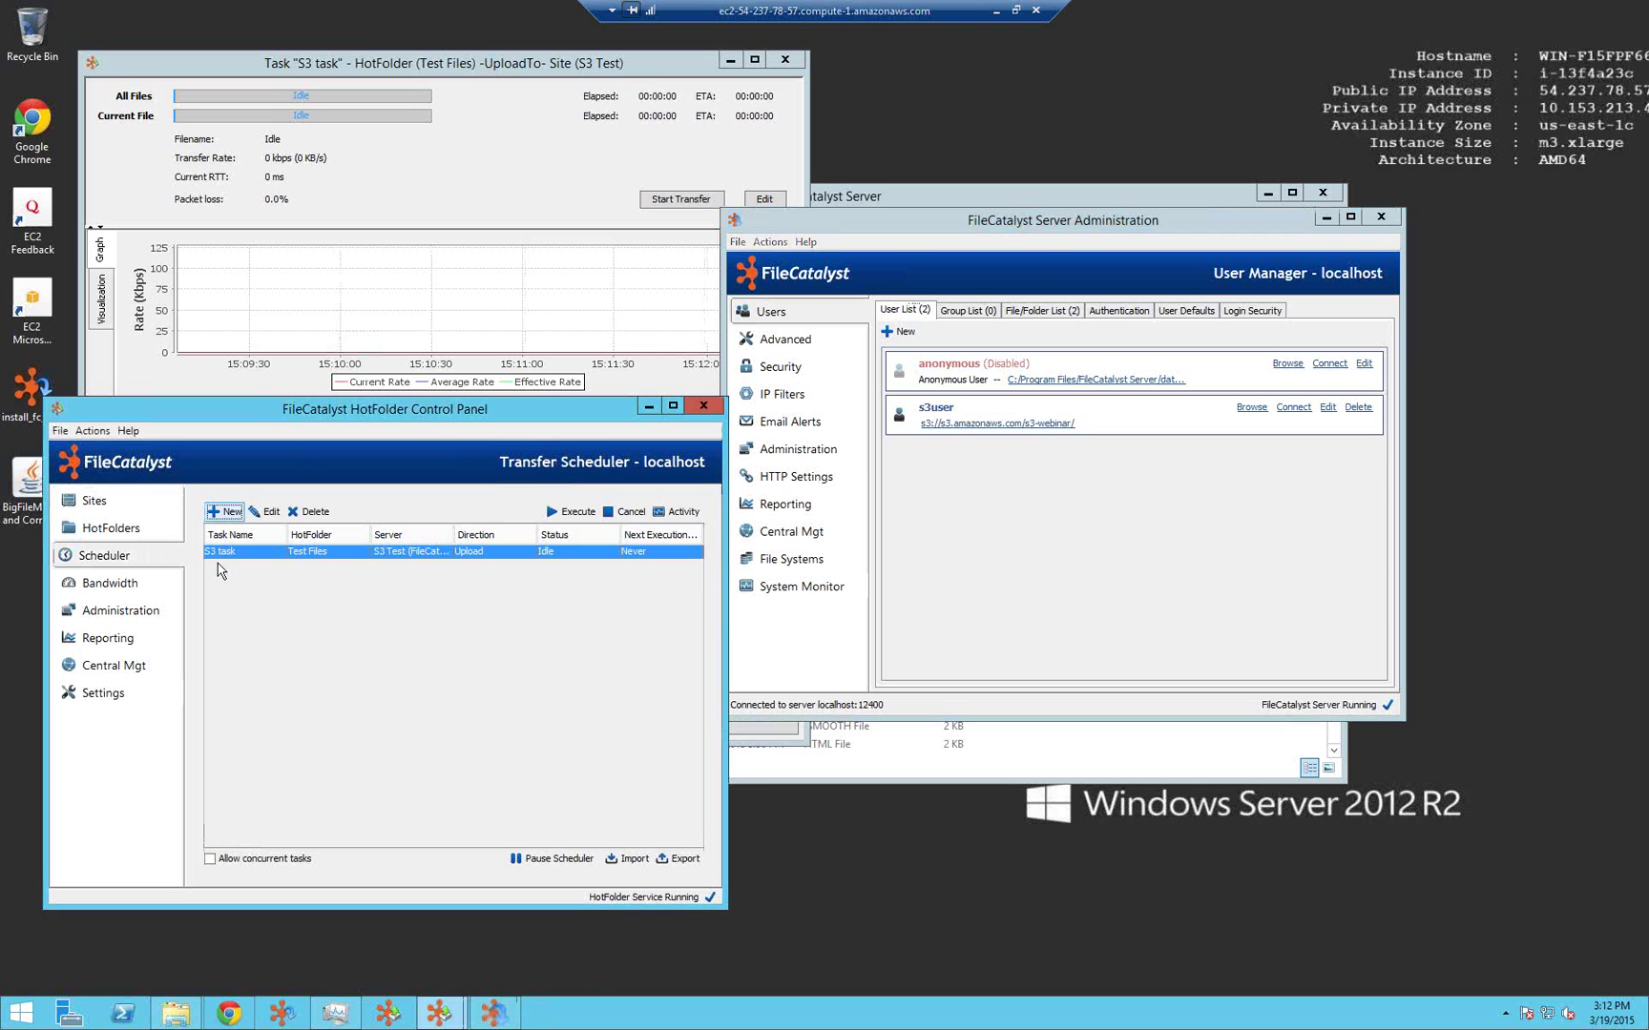
left_click(681, 517)
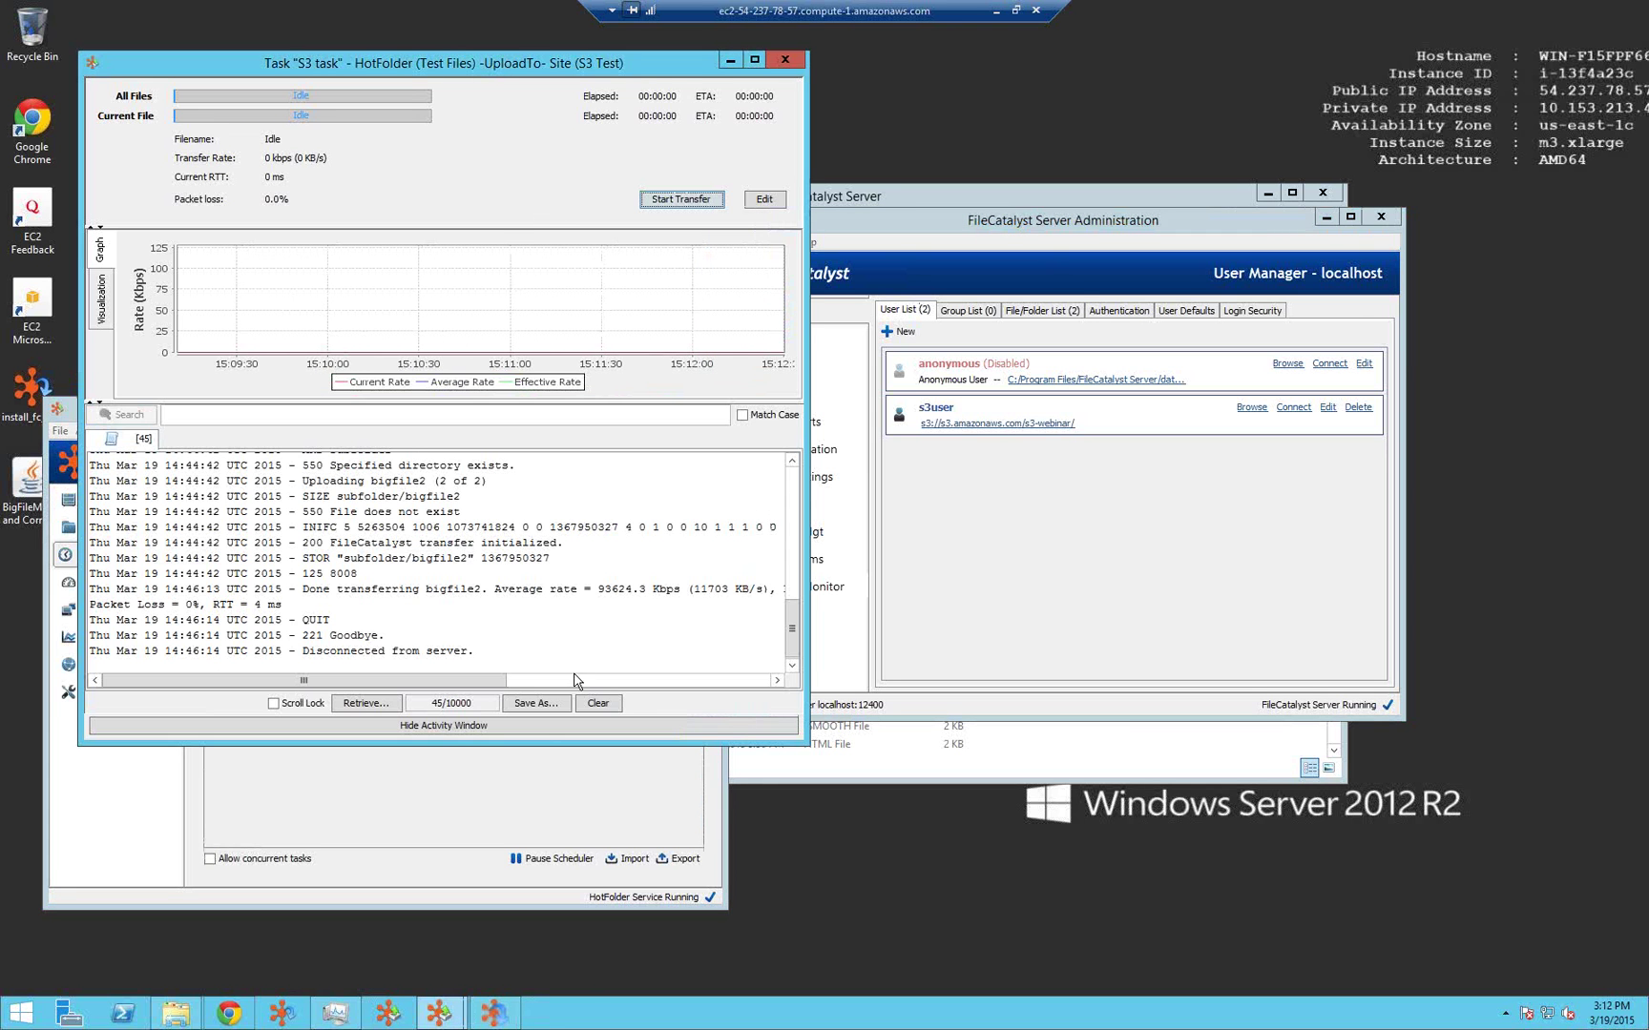
left_click(598, 702)
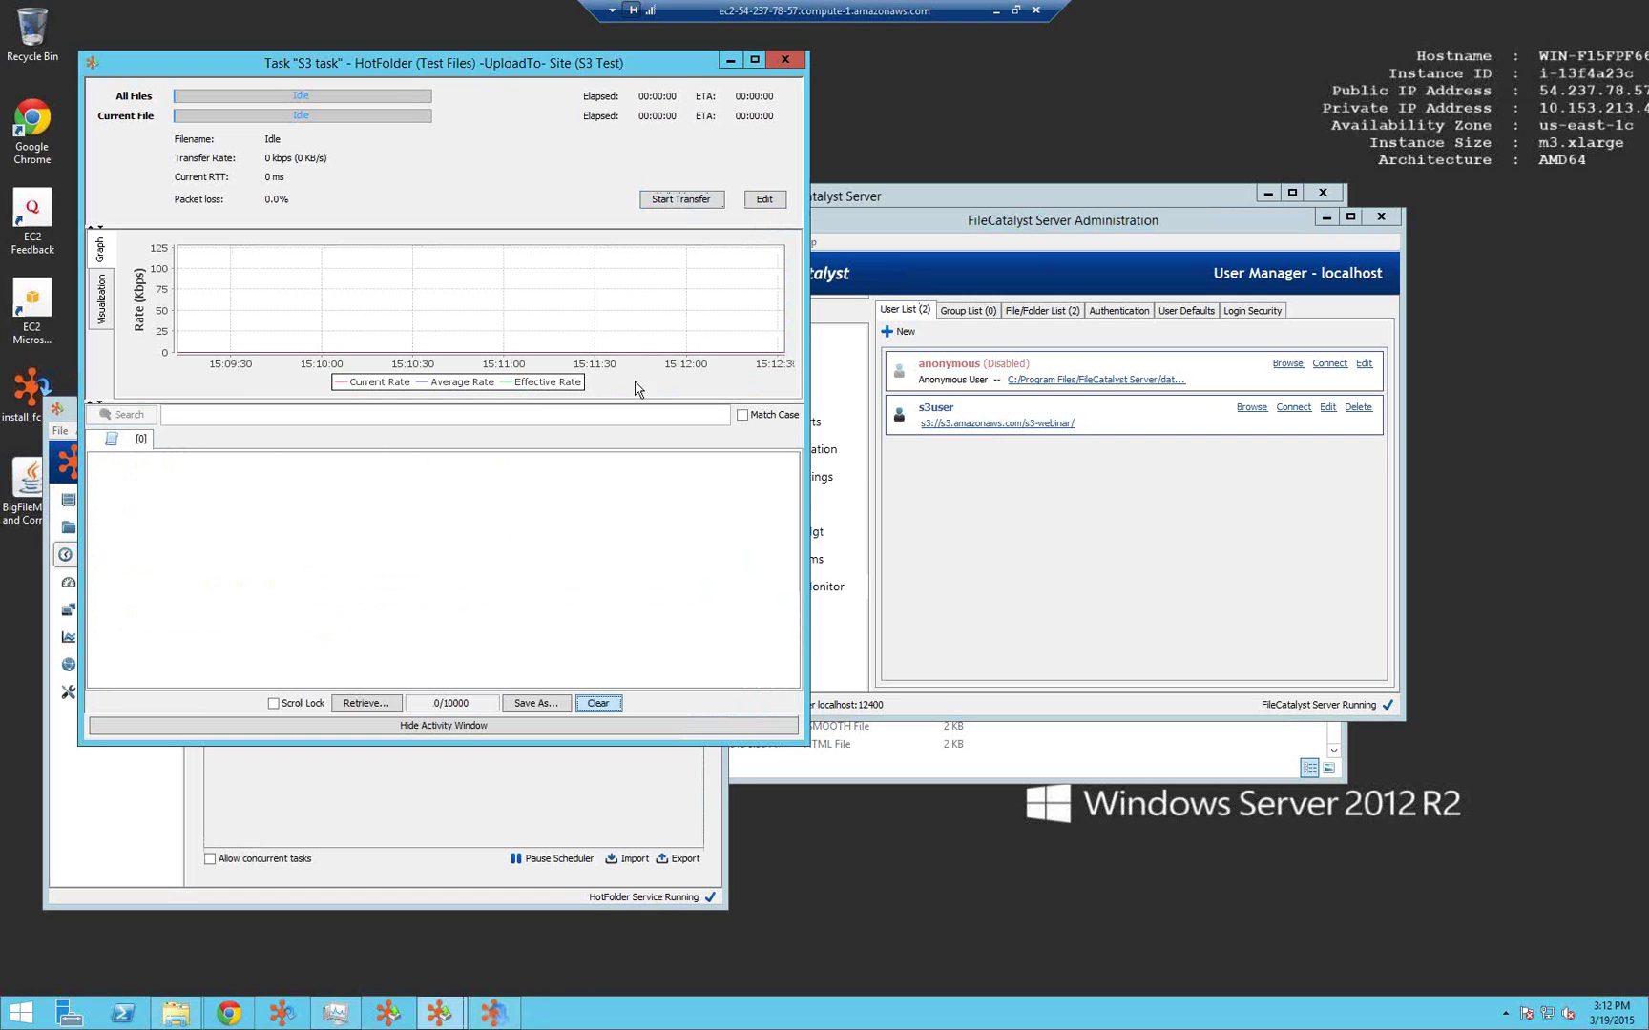
left_click(682, 204)
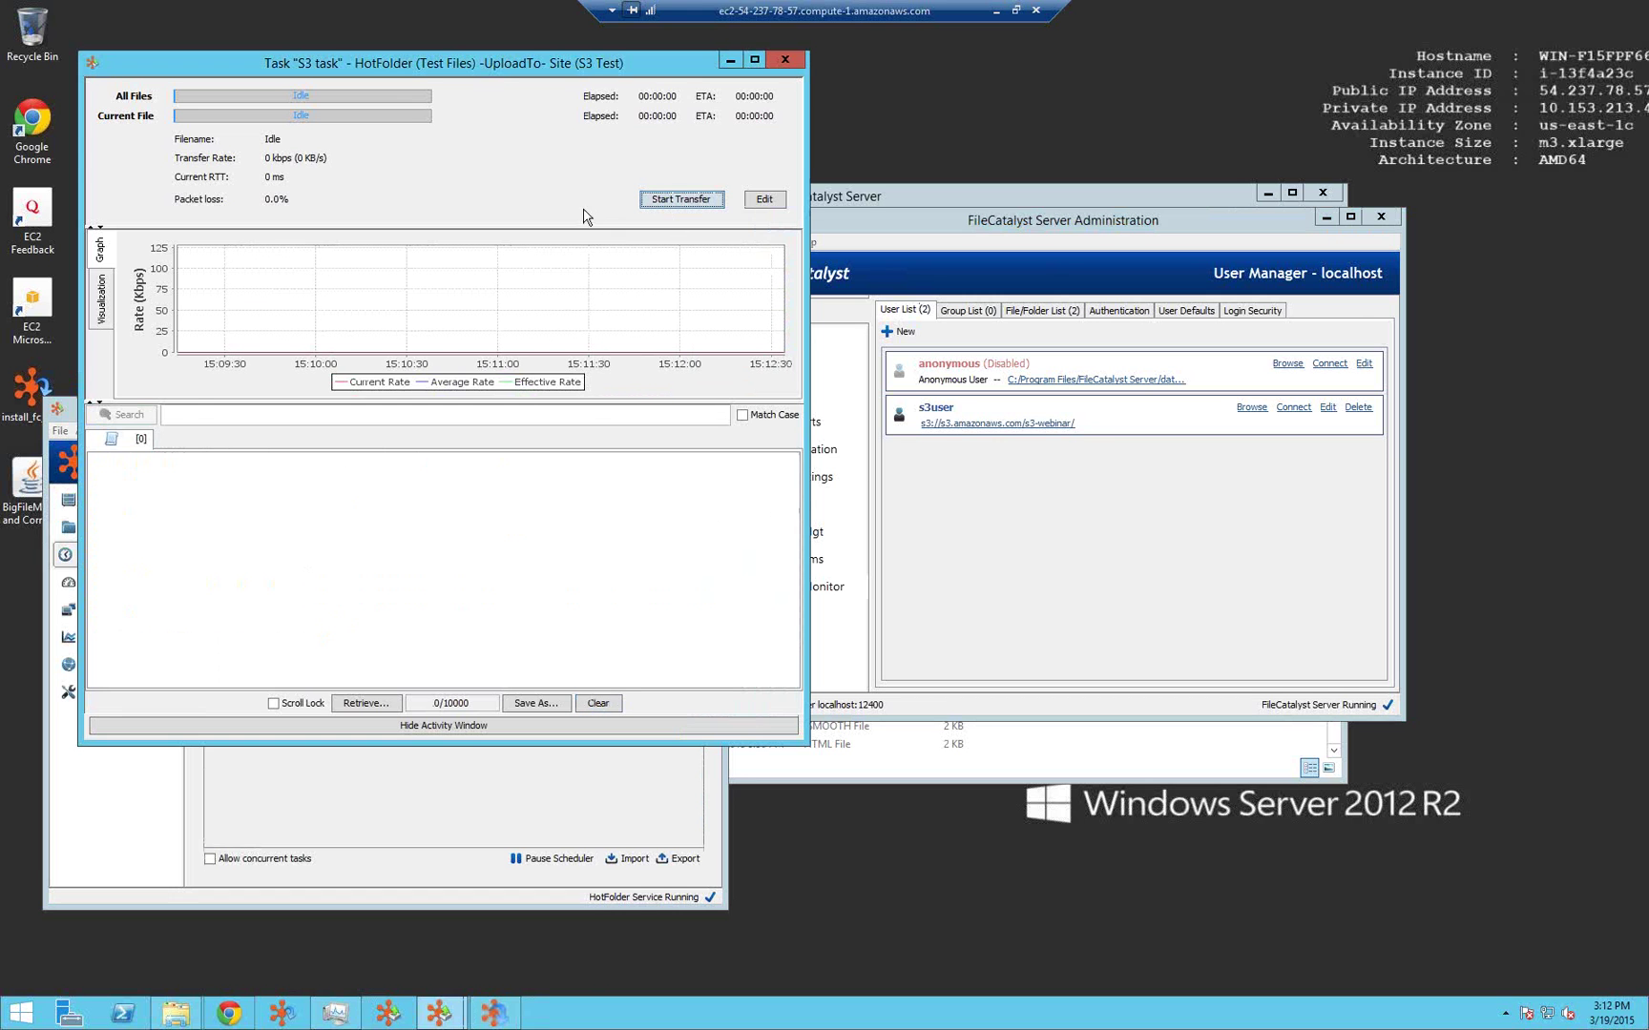
Browse the Test Files HotFolder's local folder to view the files being uploaded, and close the folder window.
left_click(539, 791)
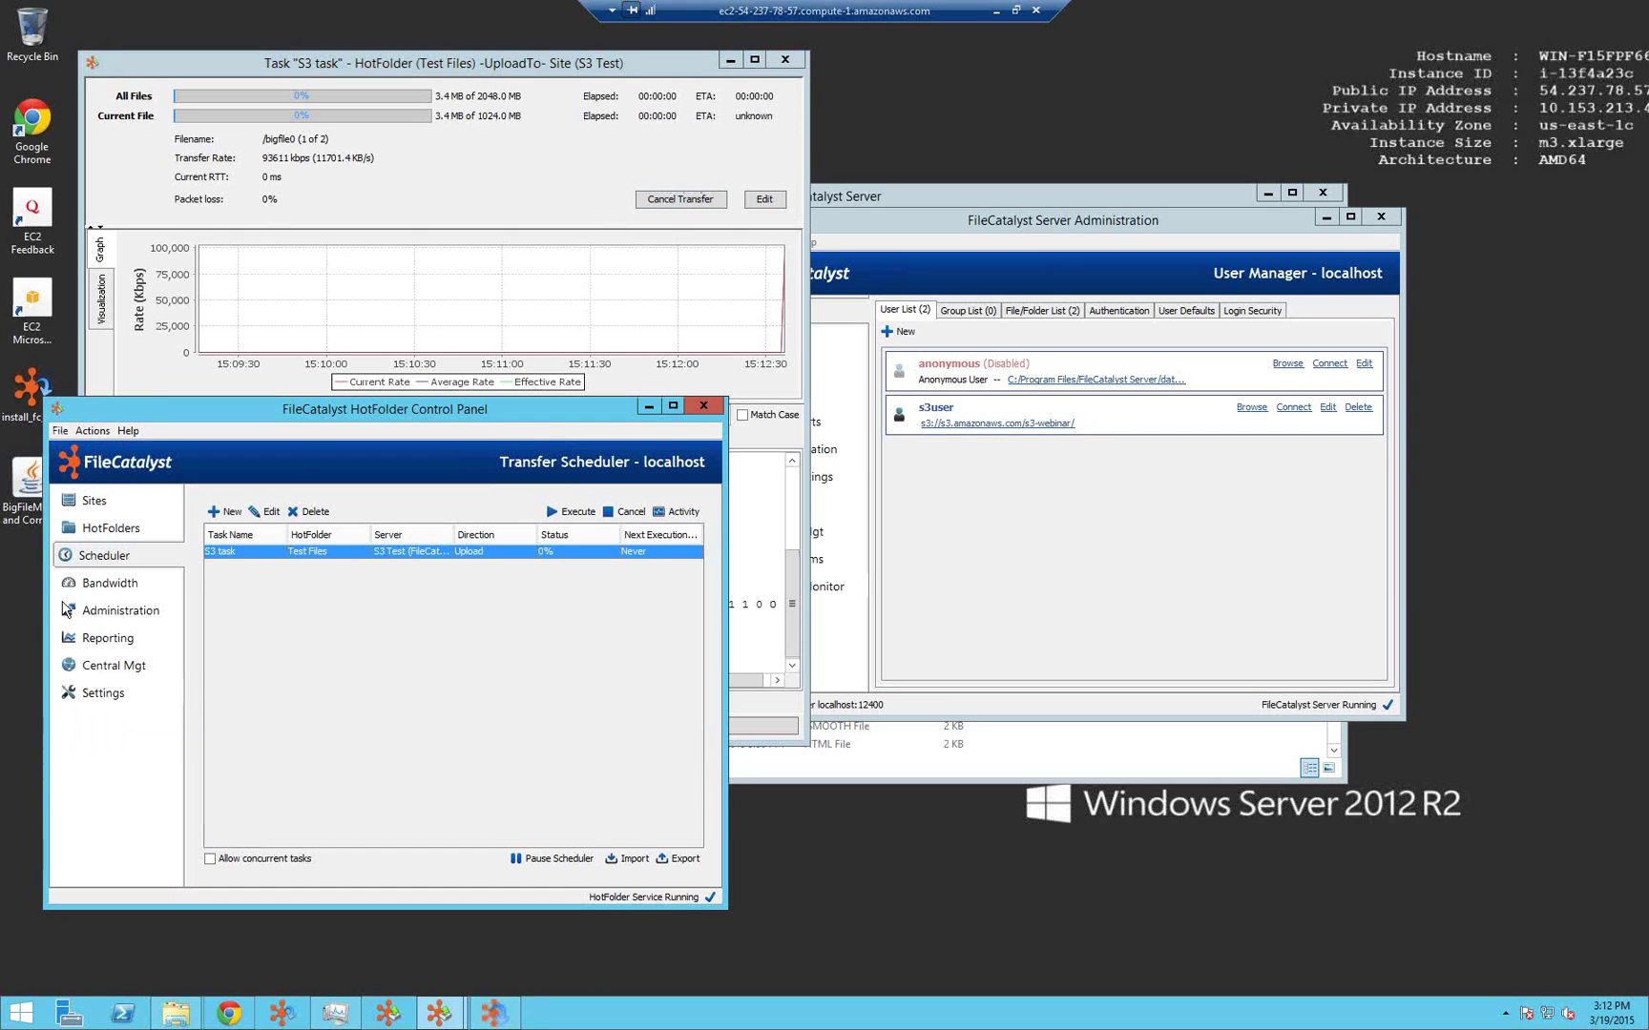
left_click(103, 529)
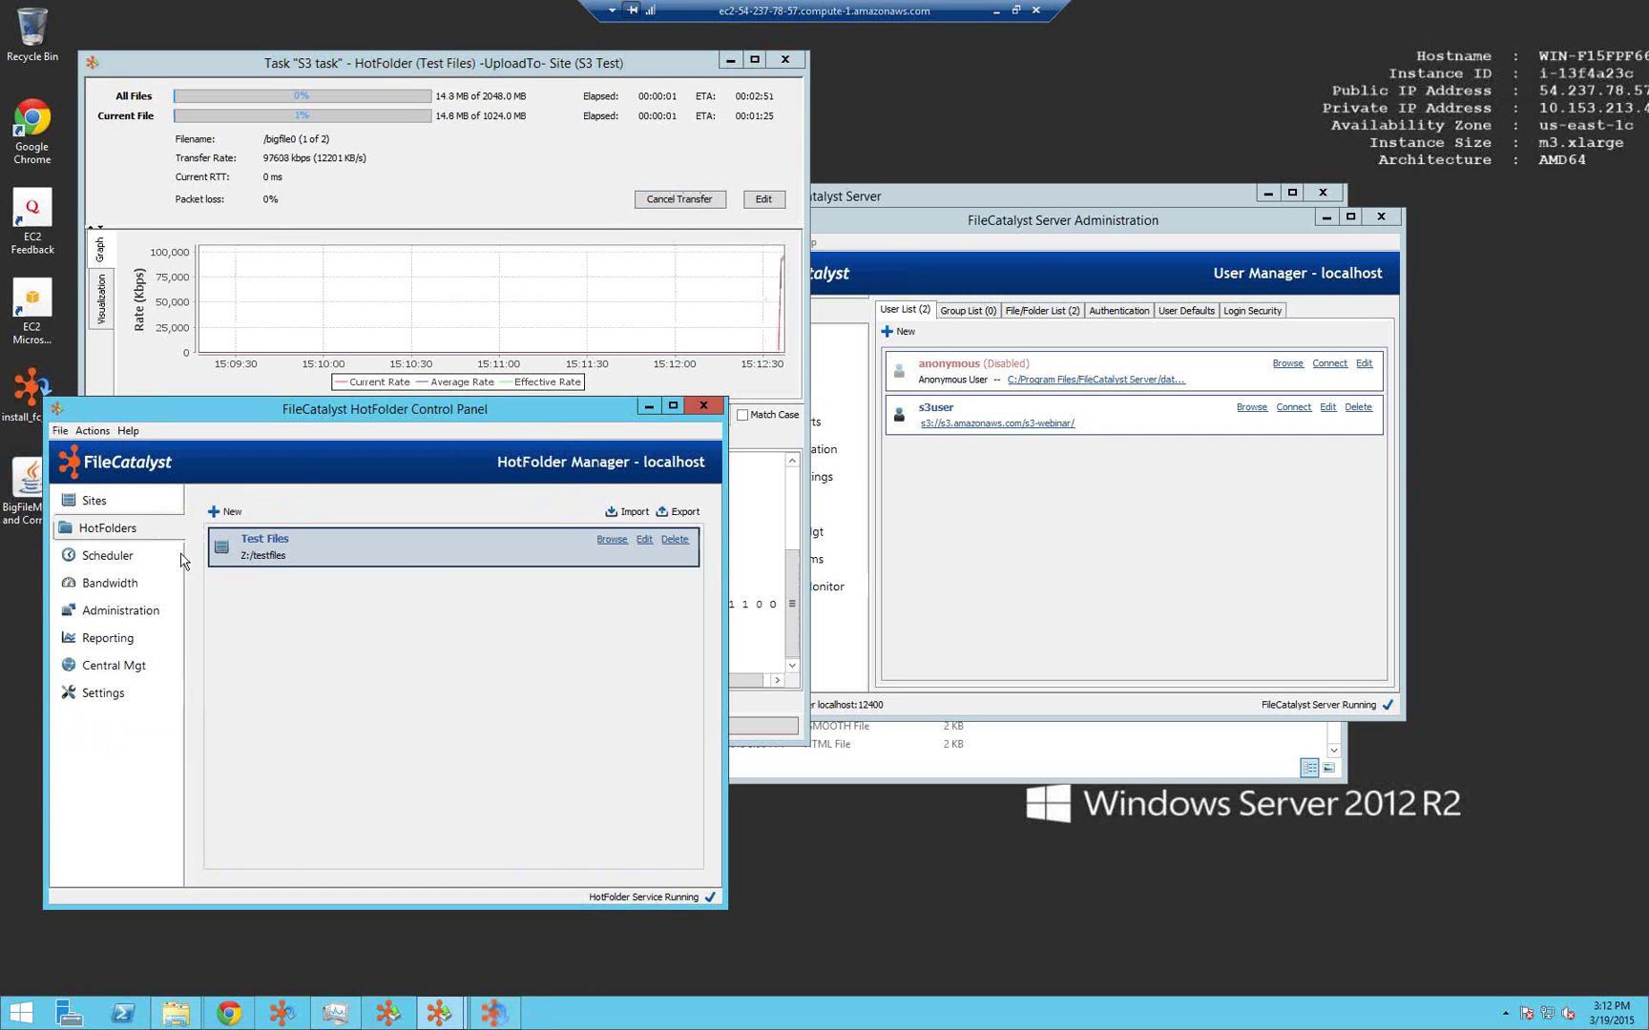
left_click(612, 539)
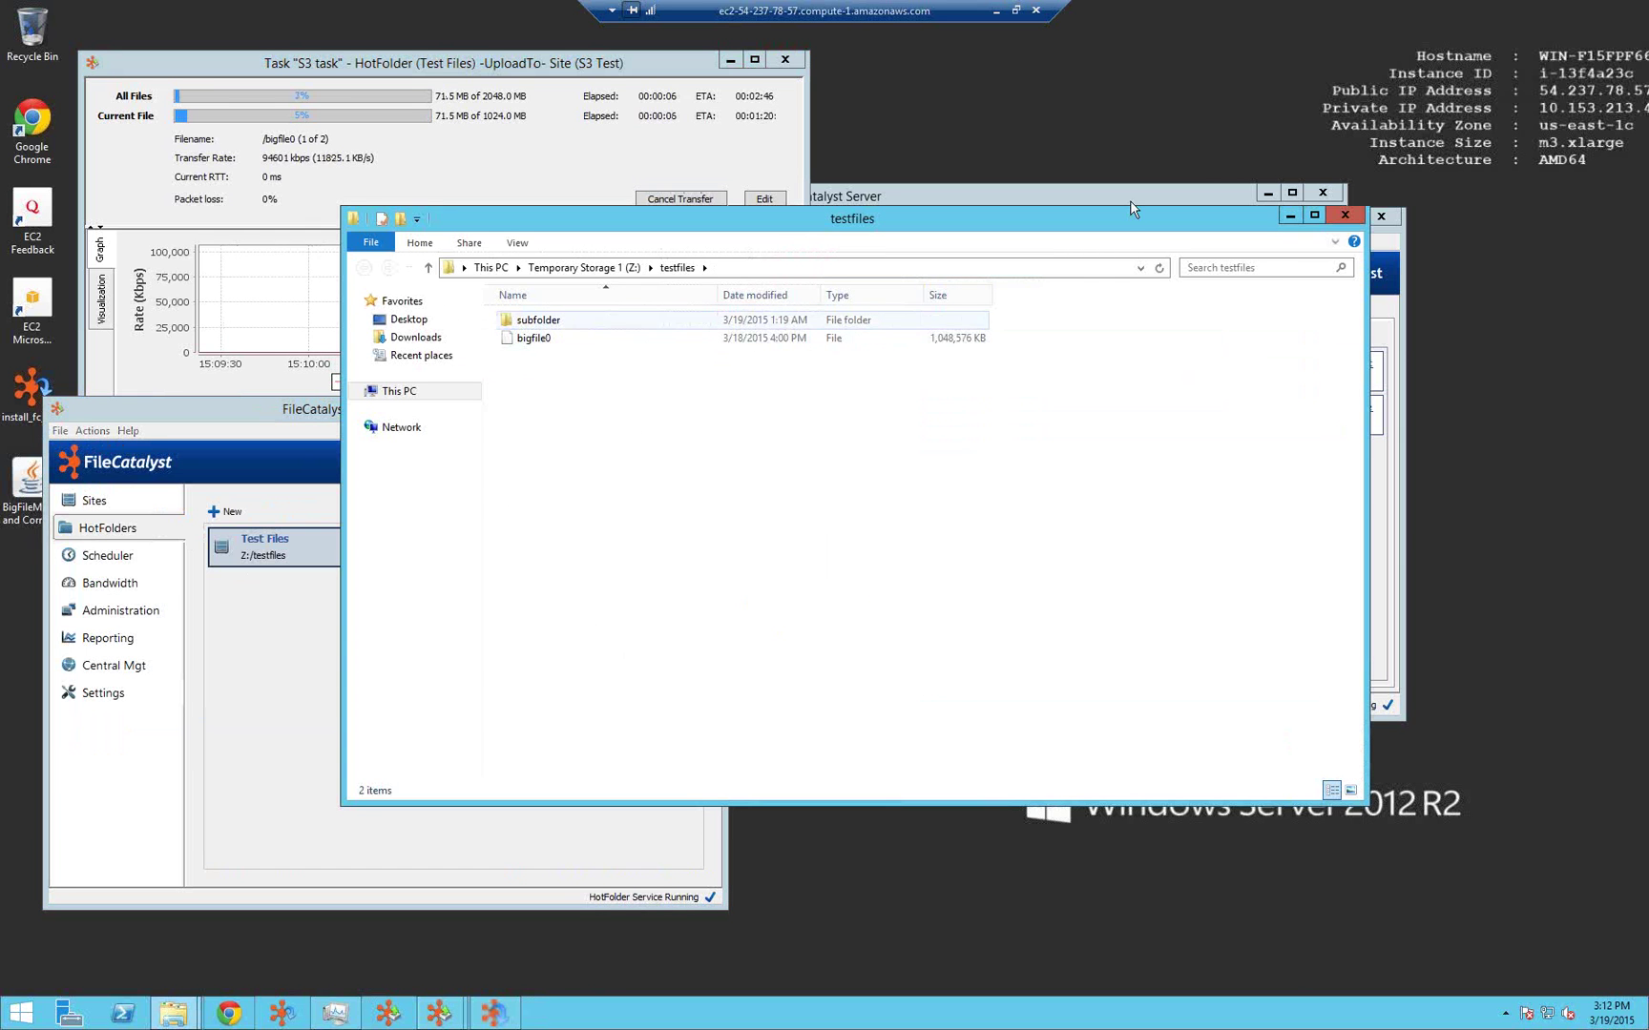
key("alt+F4")
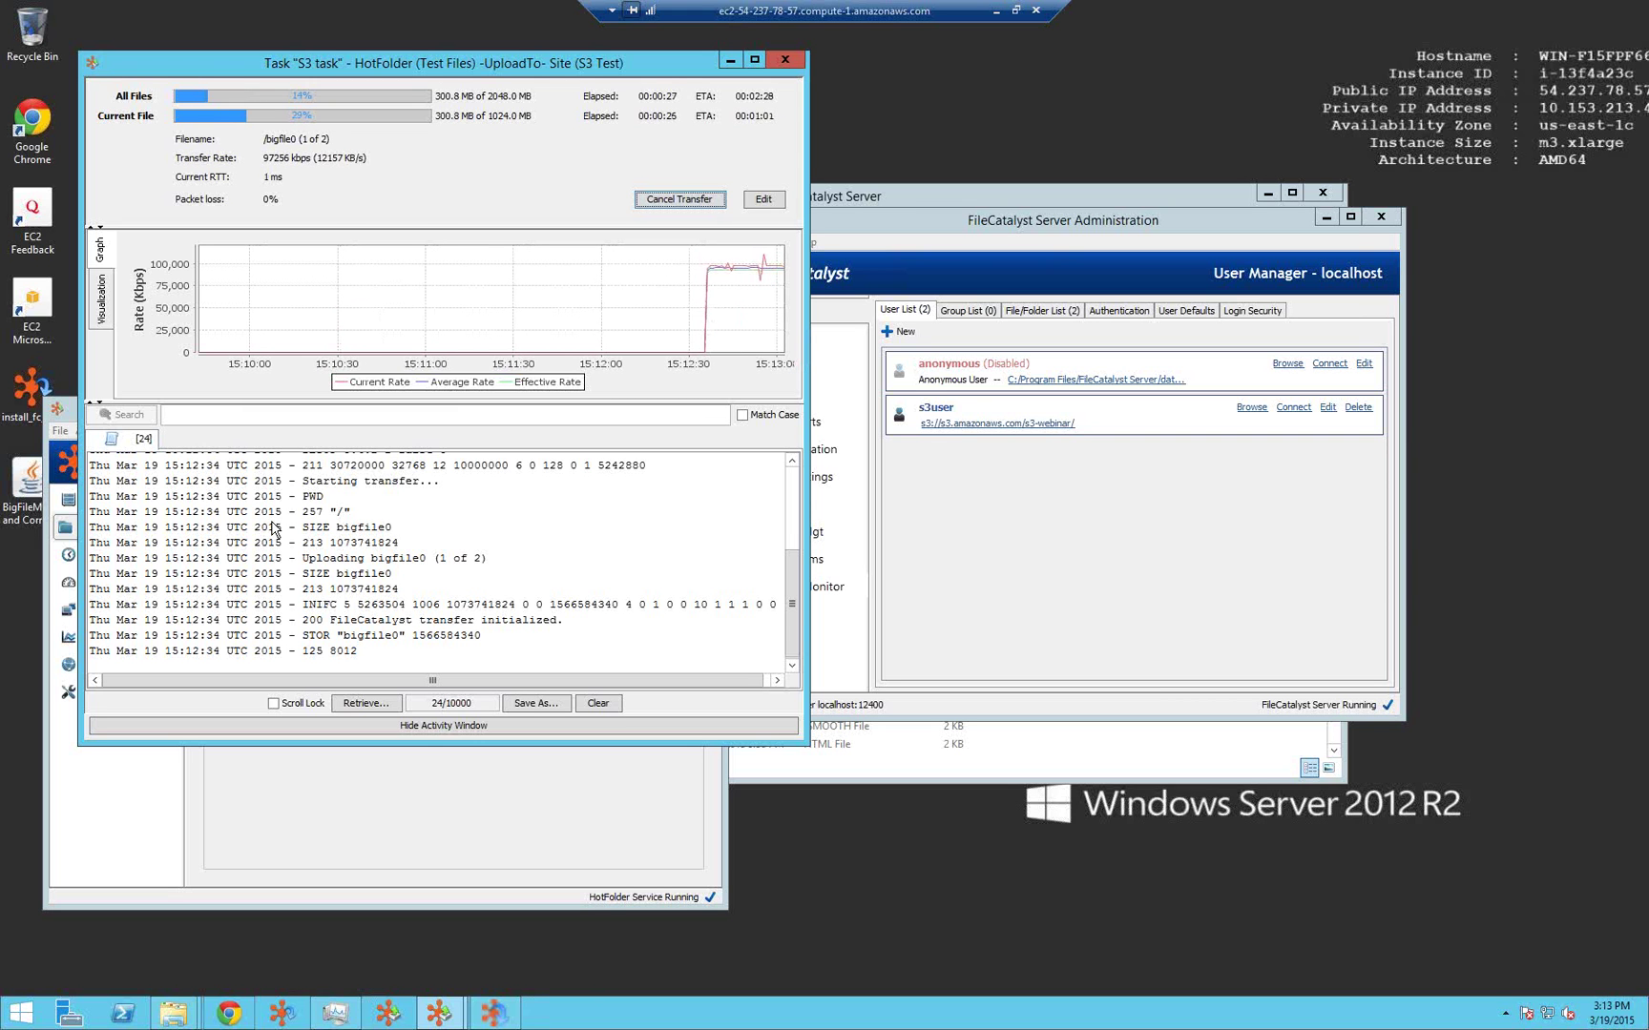
Examine the S3VirtualFile and S3VirtualFolder entries in the FileCatalyst server's virtual file and folder list.
left_click(1188, 582)
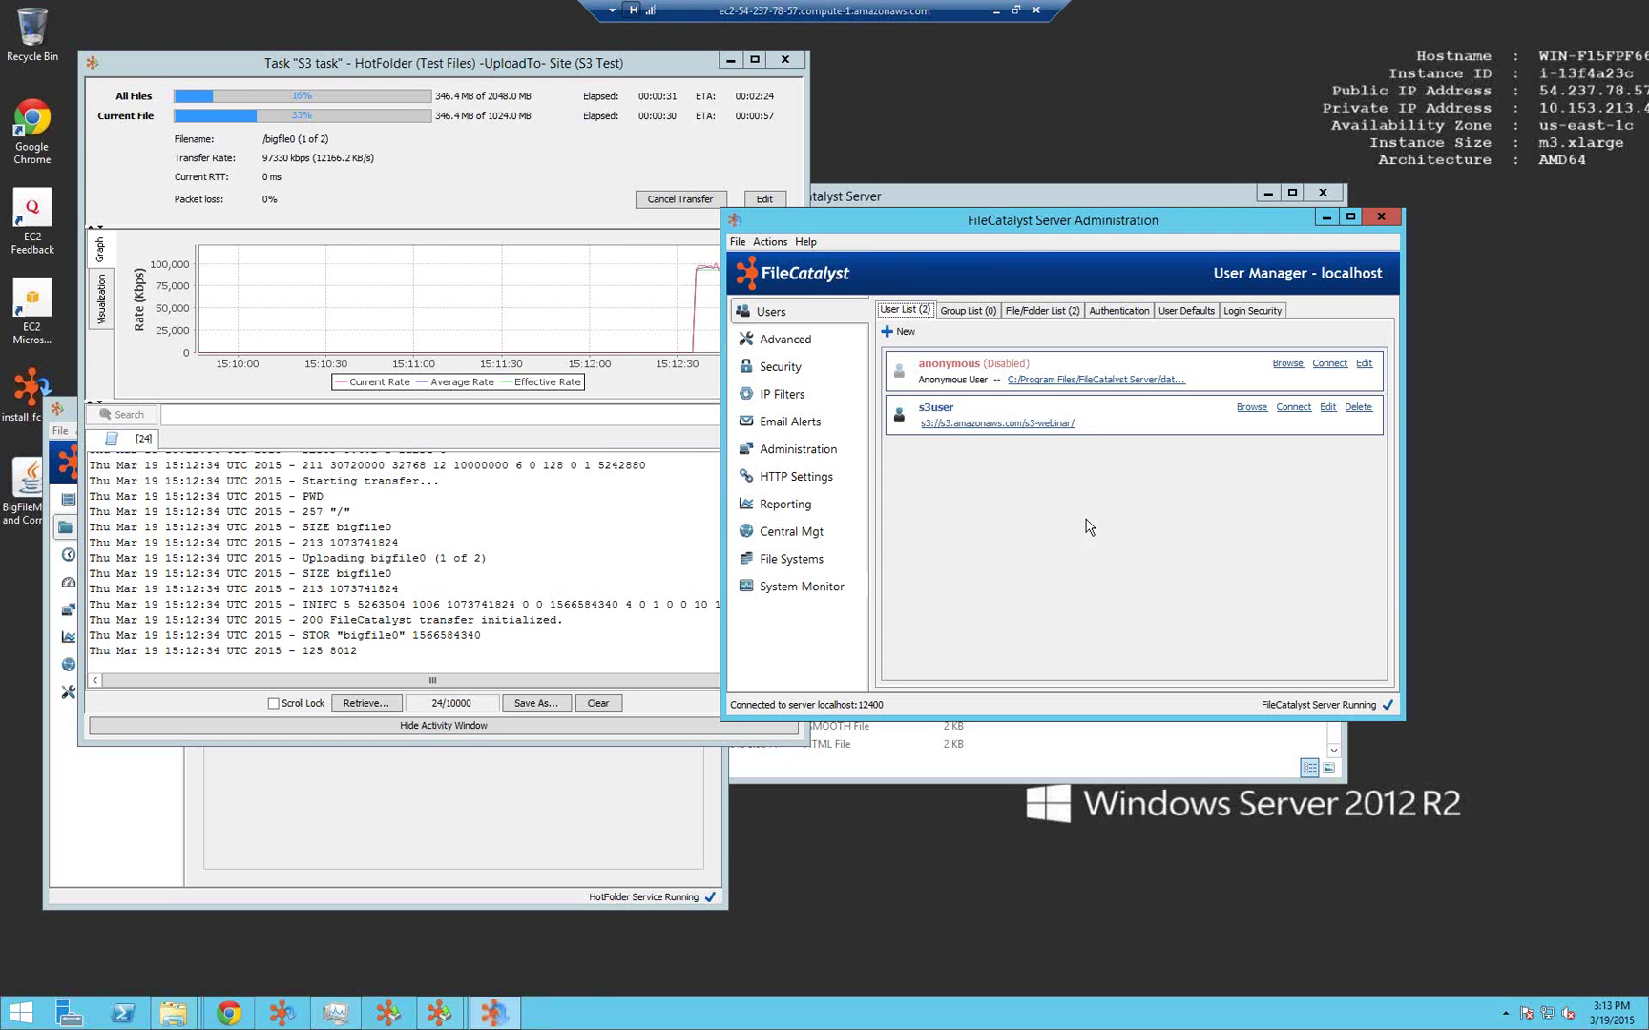
left_click(1049, 312)
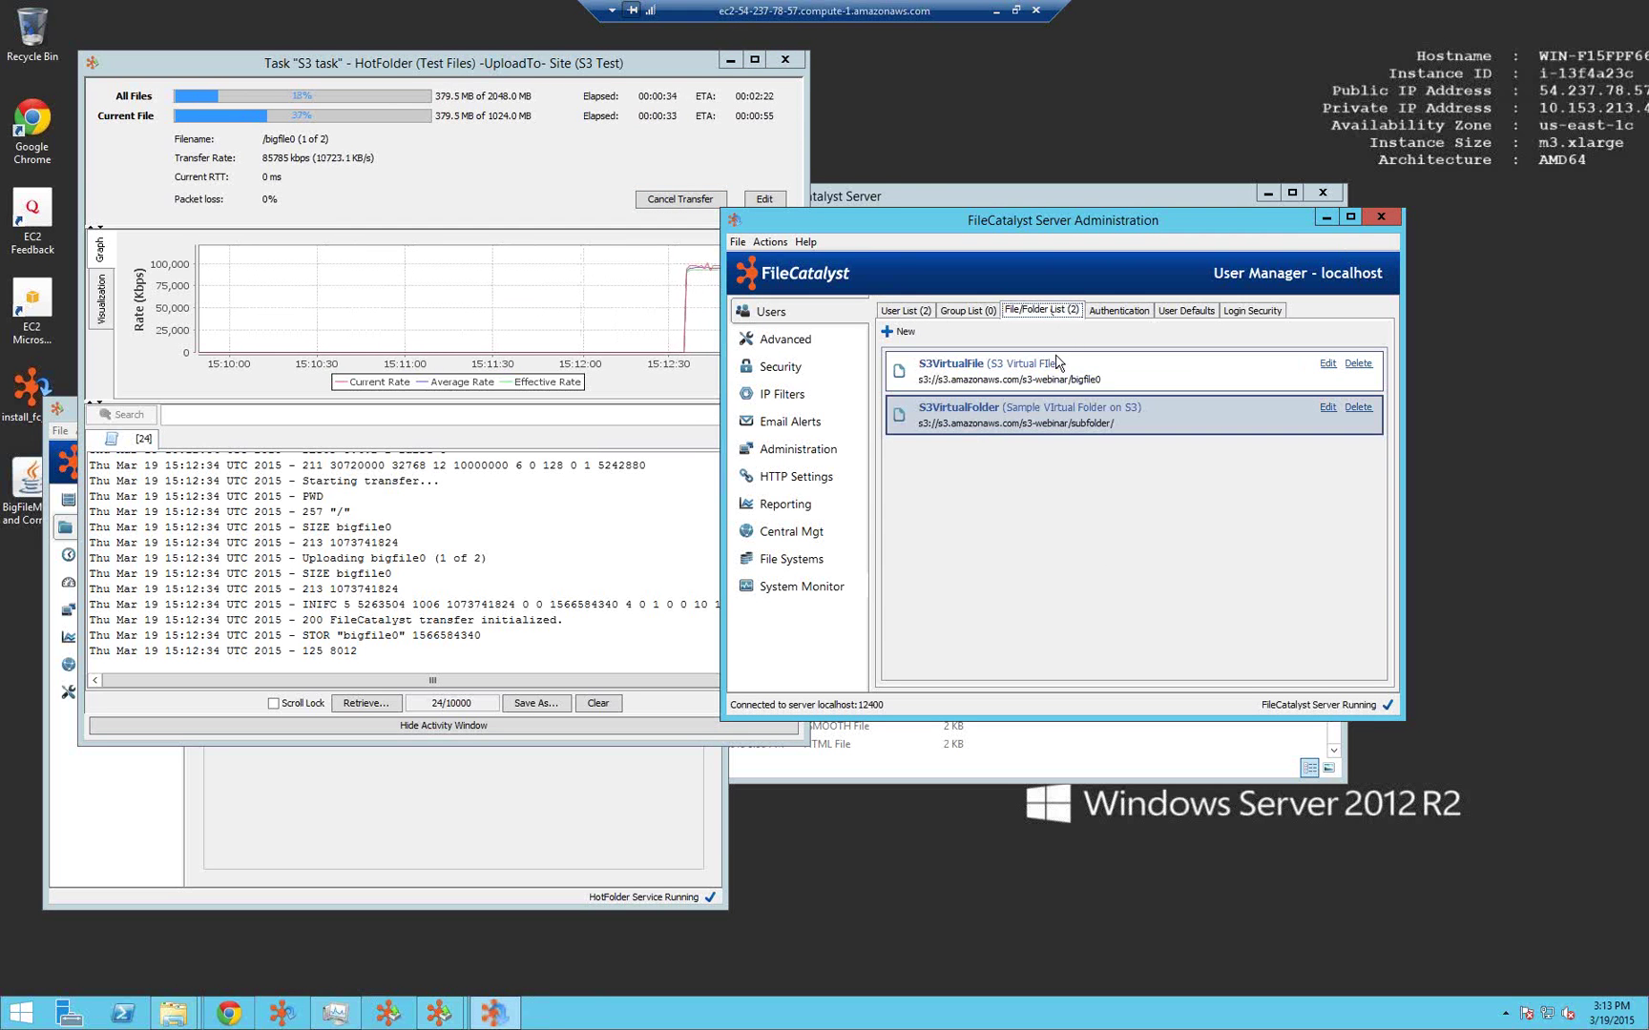
left_click(1153, 386)
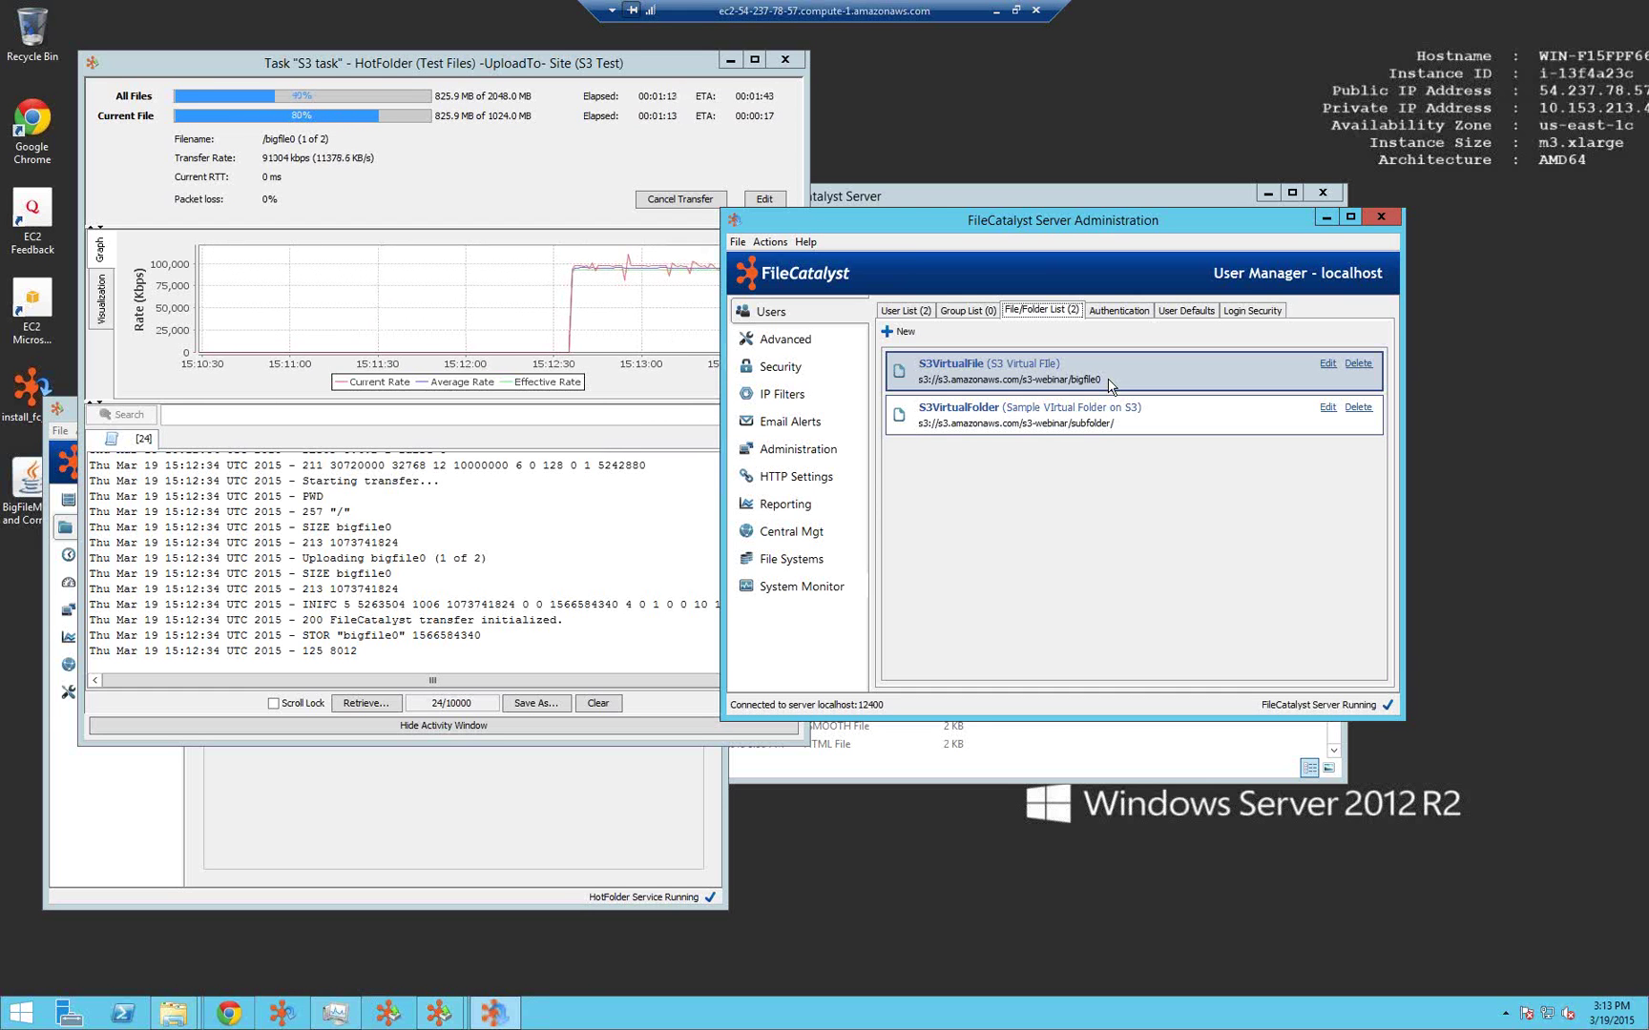
left_click(1128, 423)
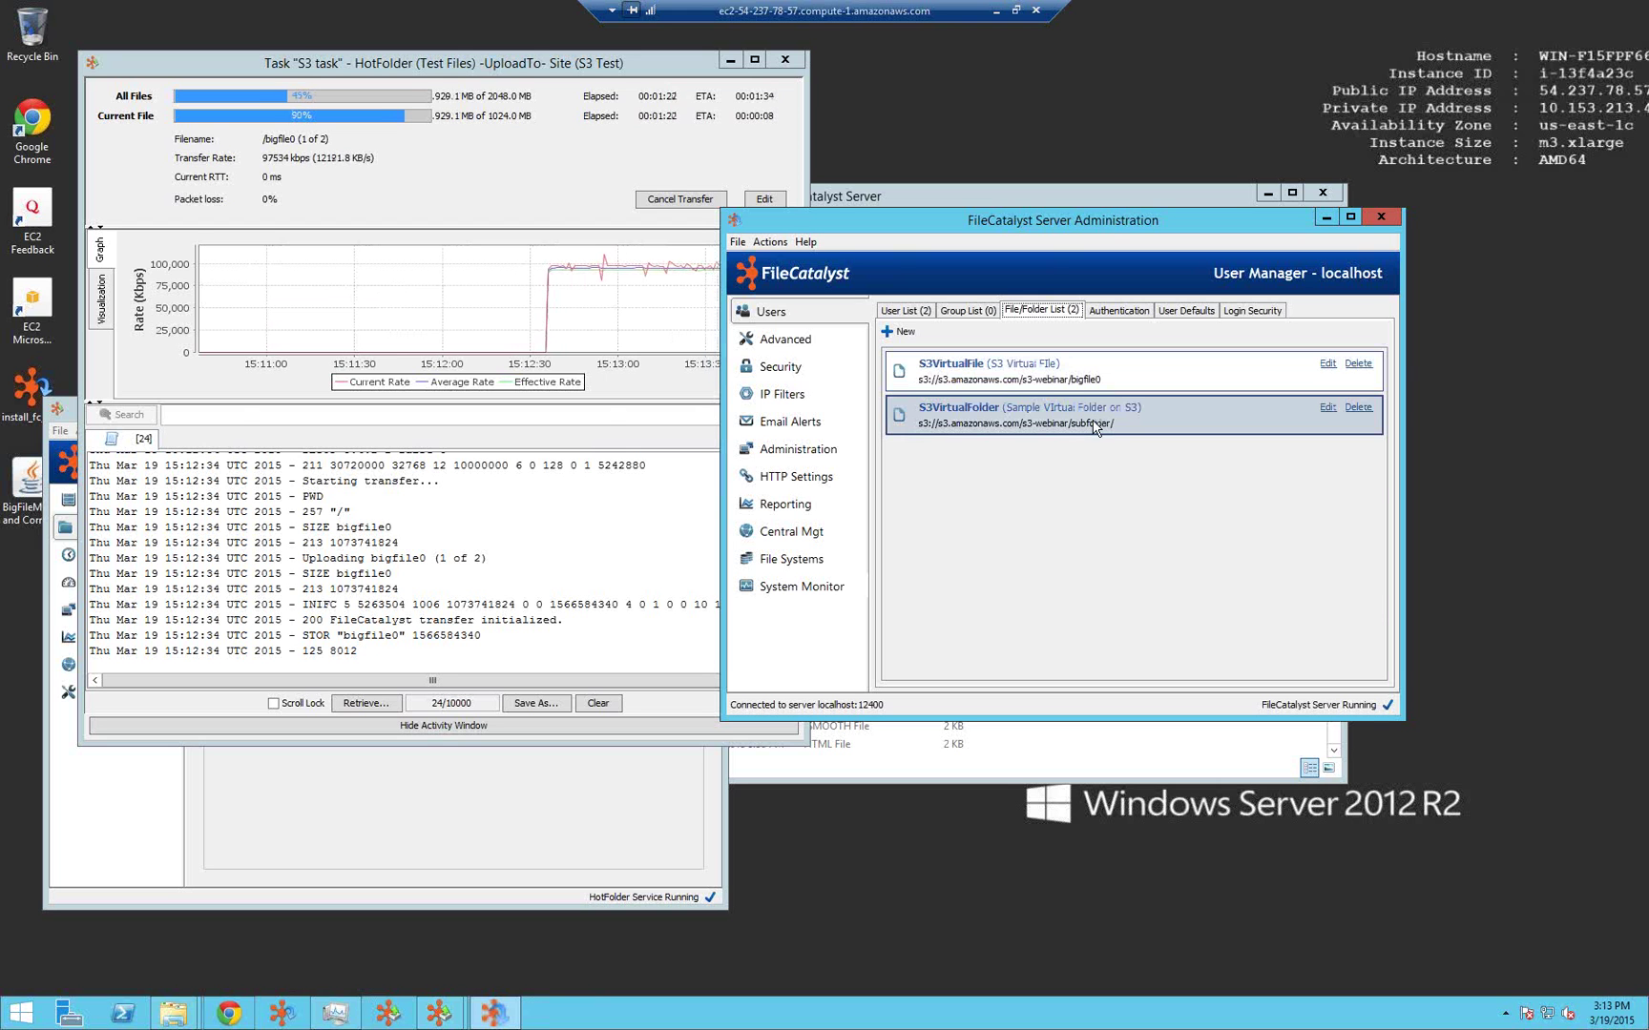
Open S3VirtualFolder for editing, check the storage type options of its physical path, and cancel without saving.
left_click(1327, 408)
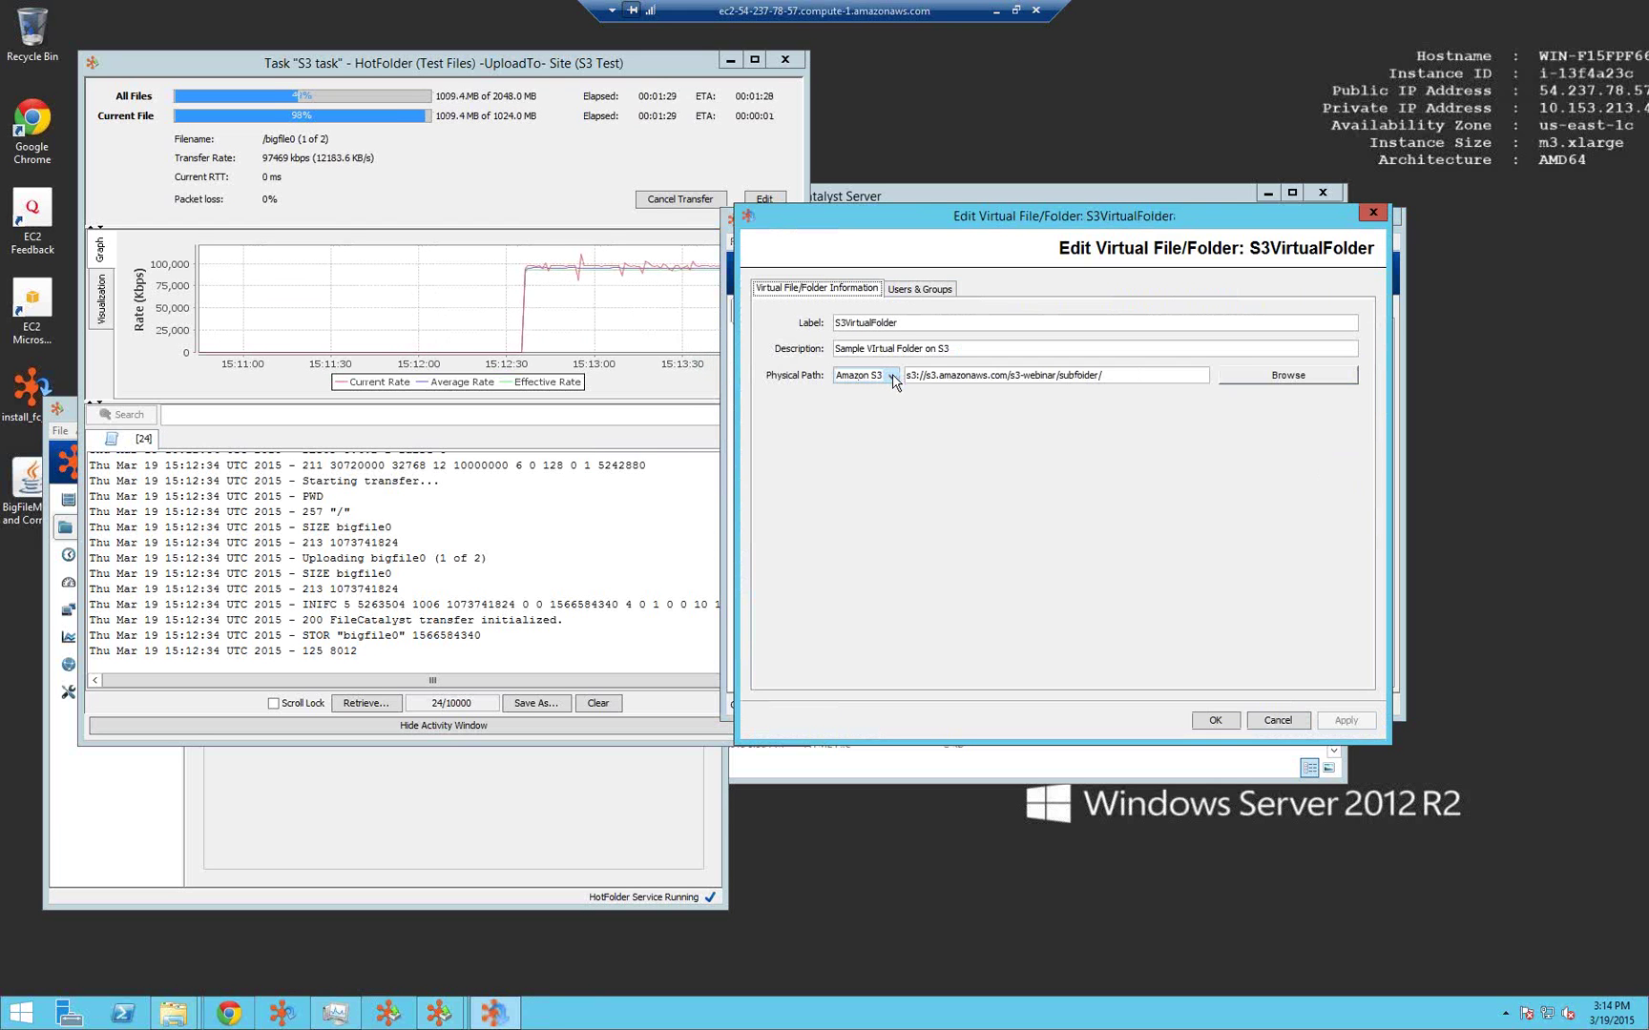
left_click(896, 378)
left_click(865, 404)
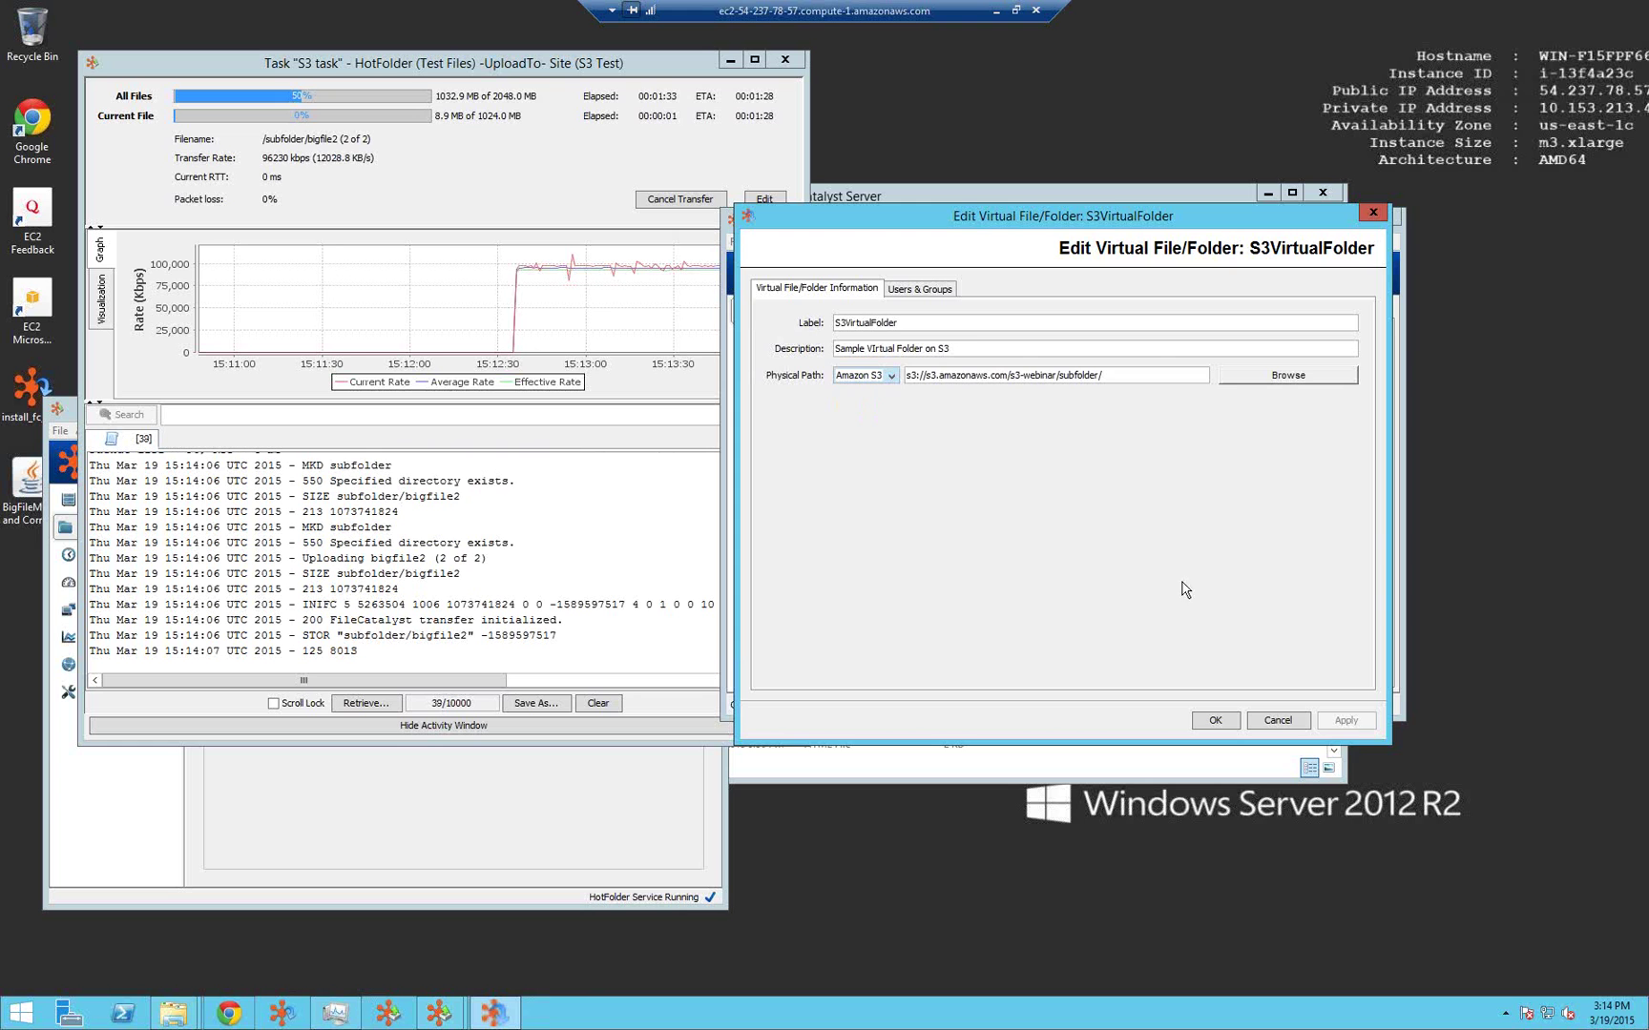
left_click(1290, 722)
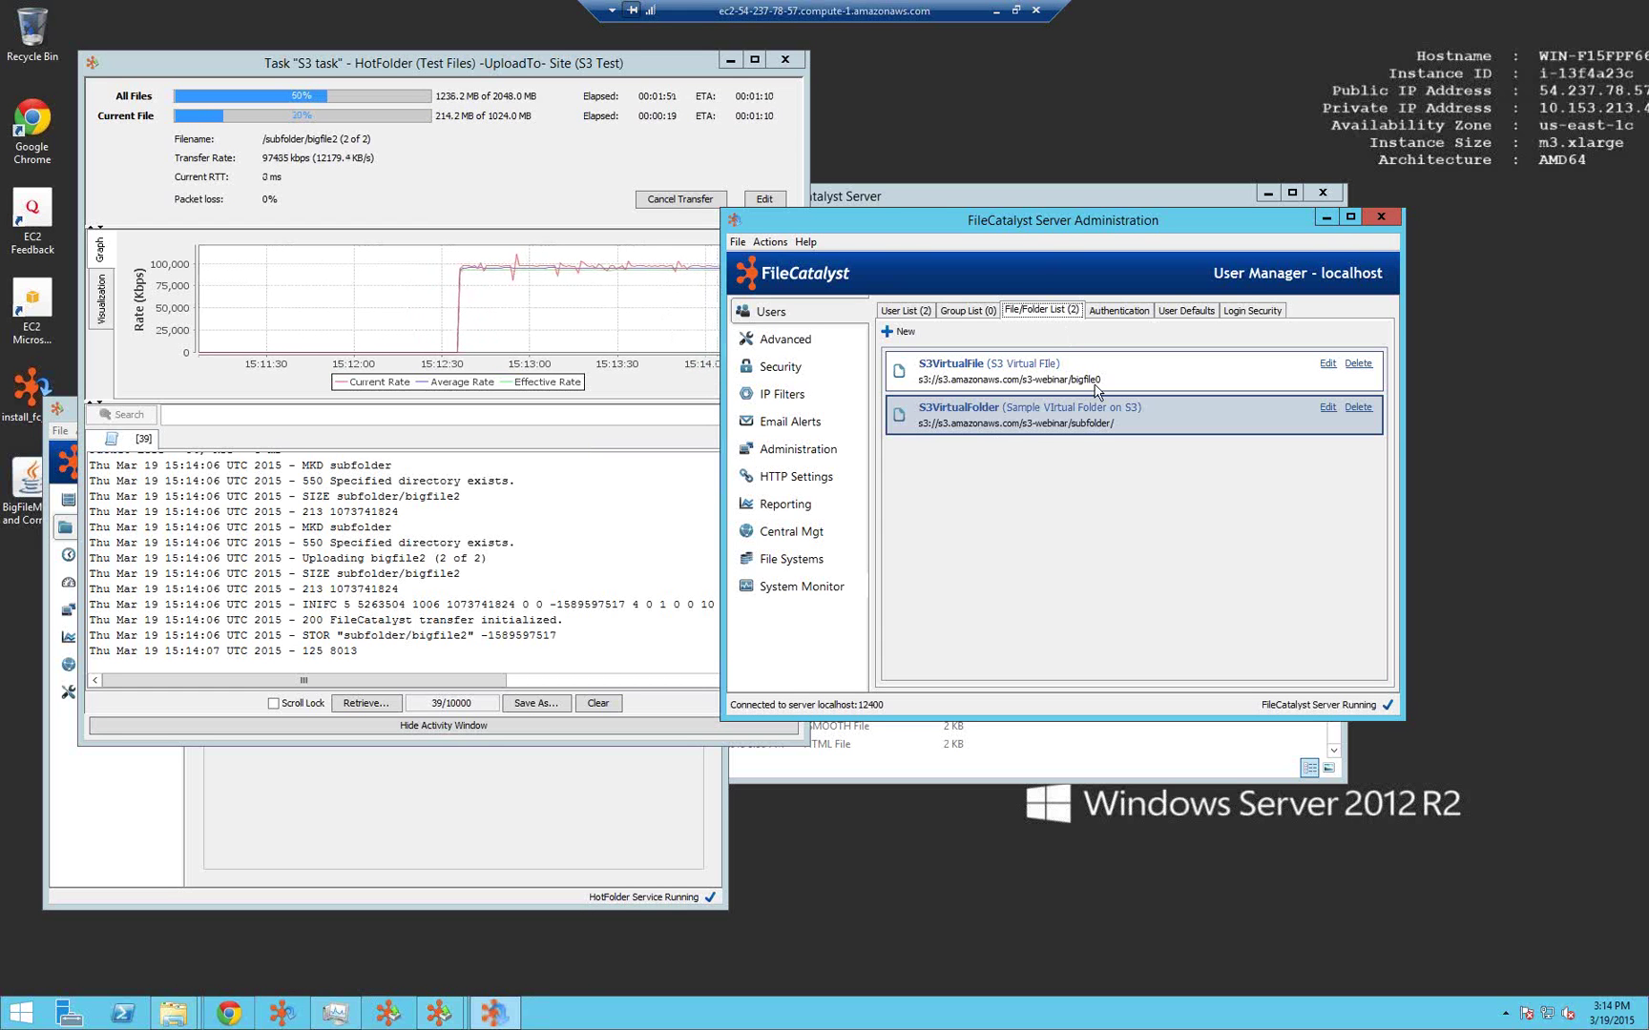
Leave the remote desktop, switch to the Webinar S3 presentation in Google Slides, present it from the Demo slide and advance to Ways to integrate.
left_click(995, 11)
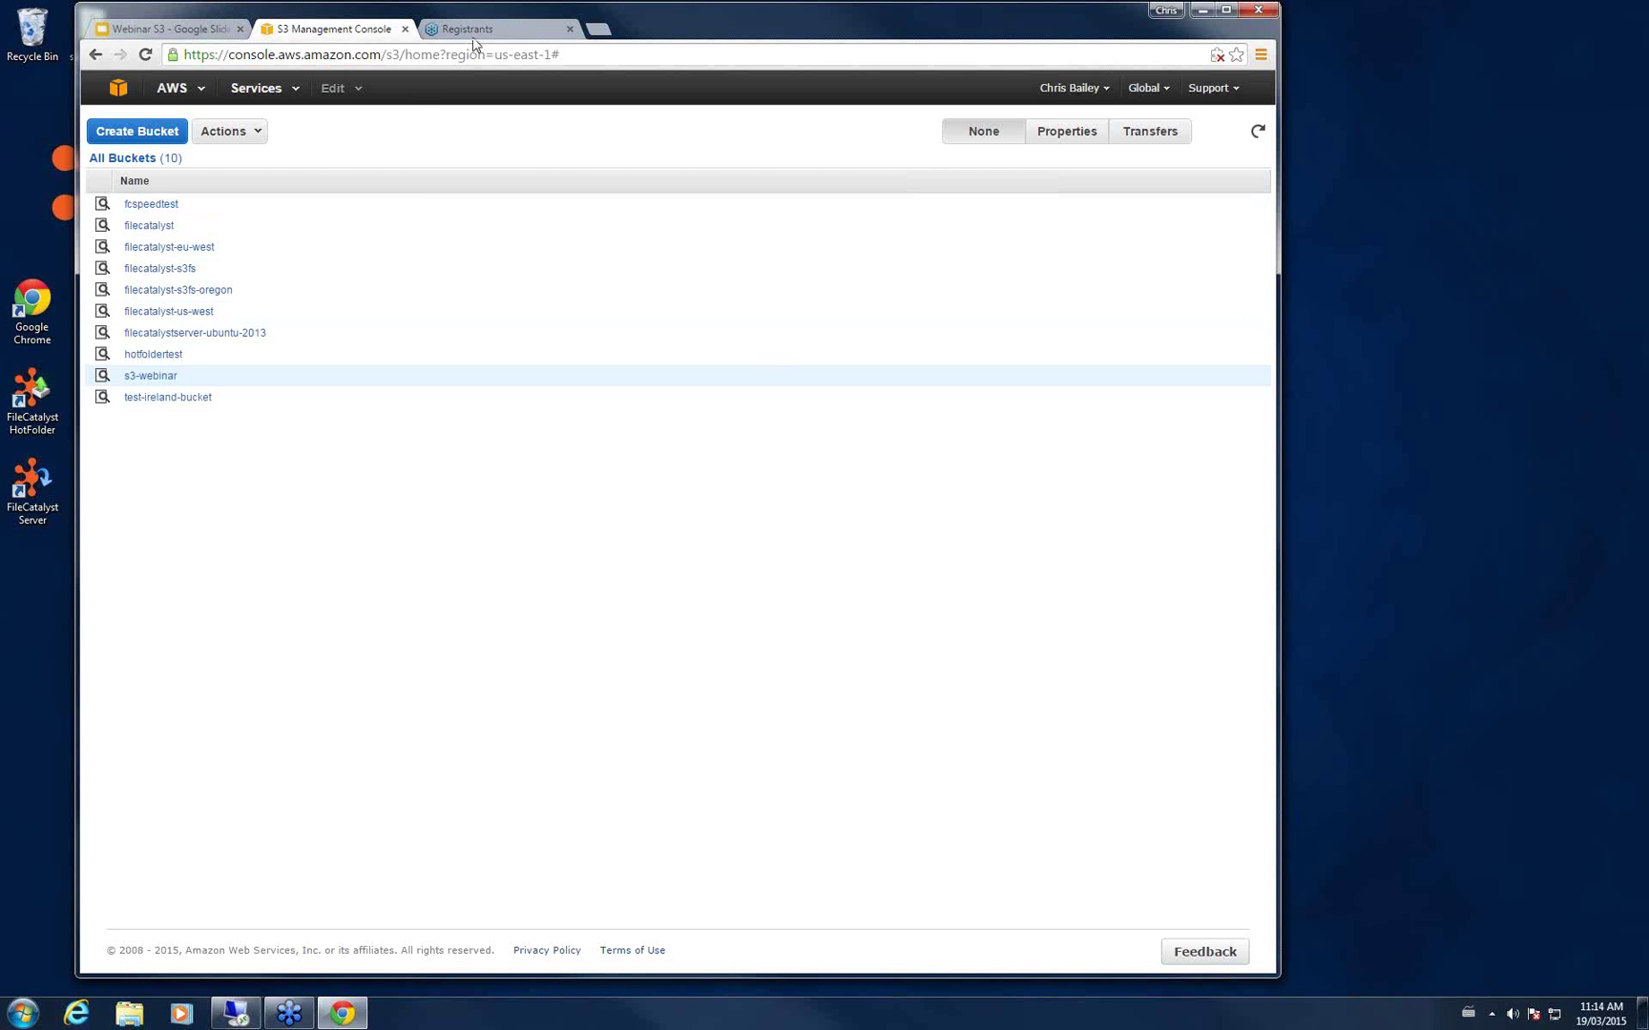
left_click(193, 30)
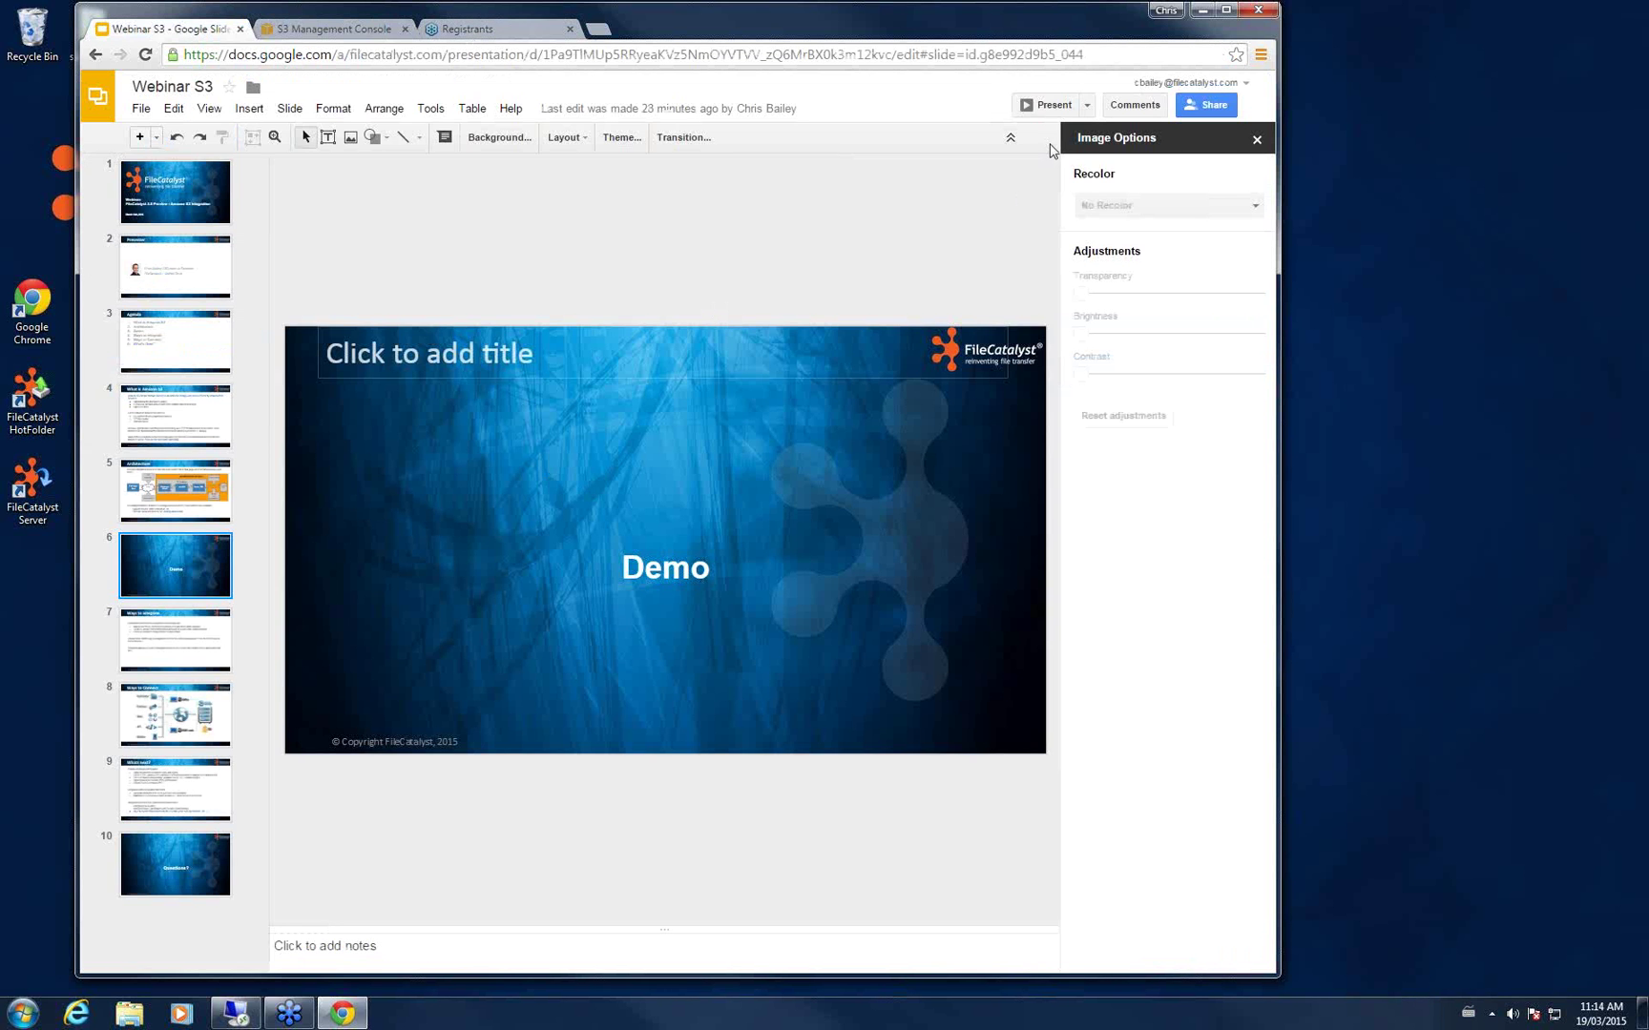
left_click(1050, 106)
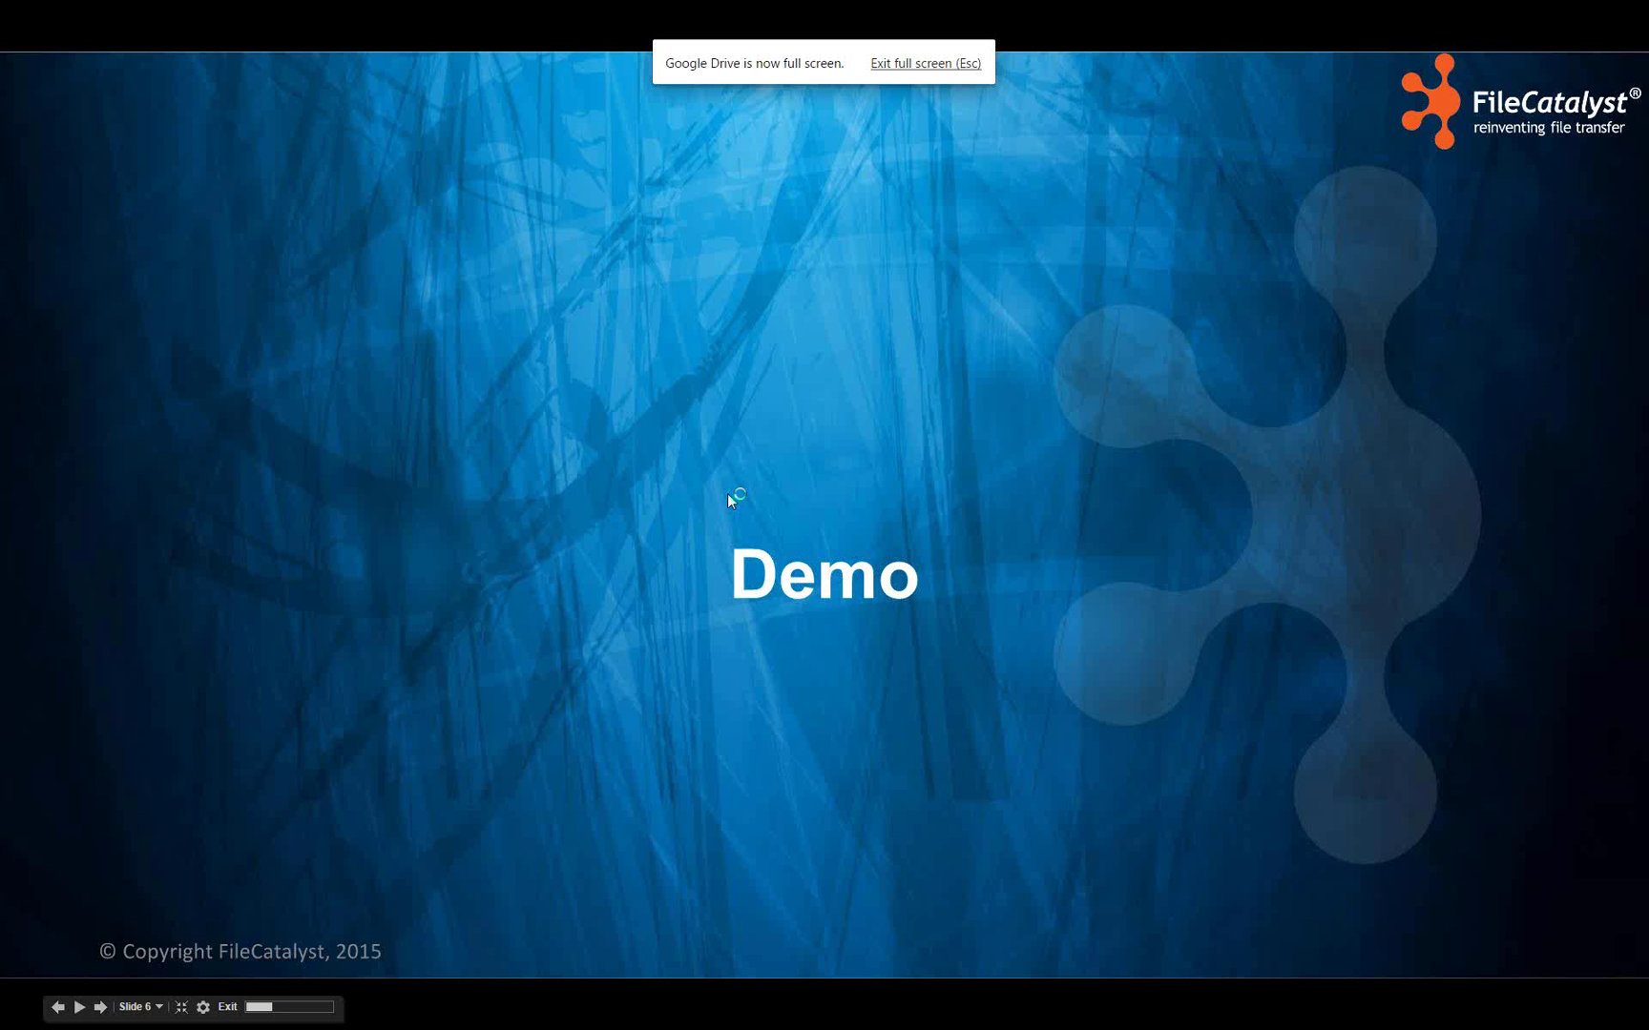
left_click(738, 502)
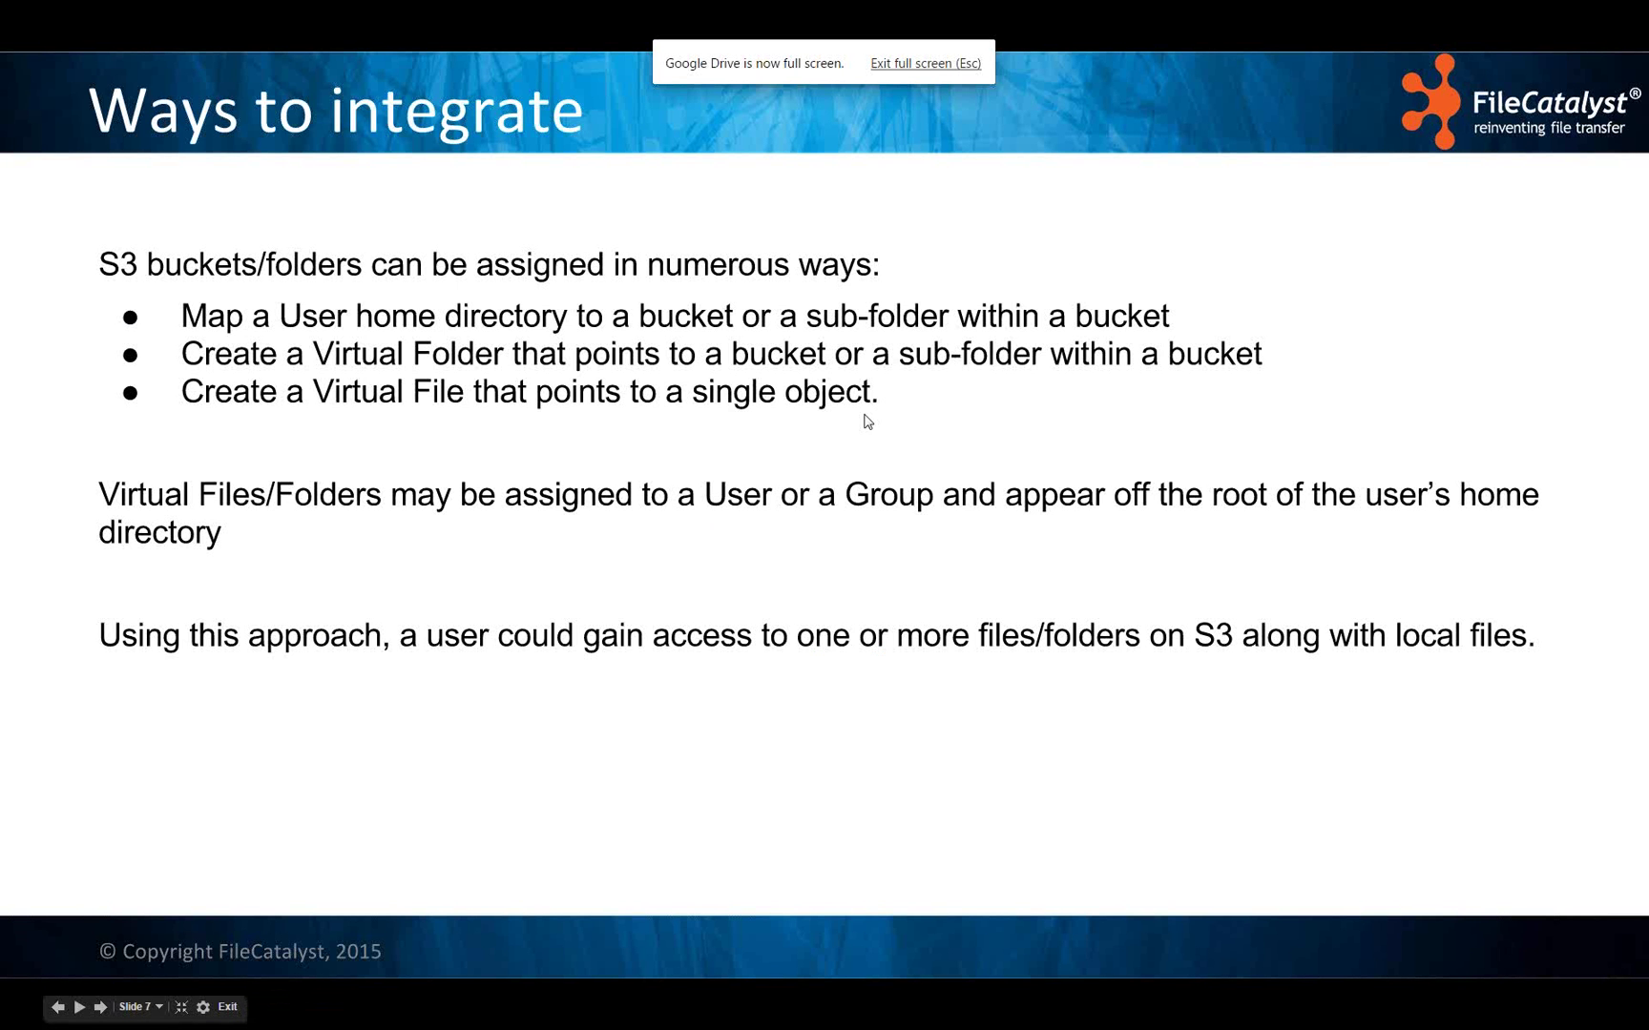